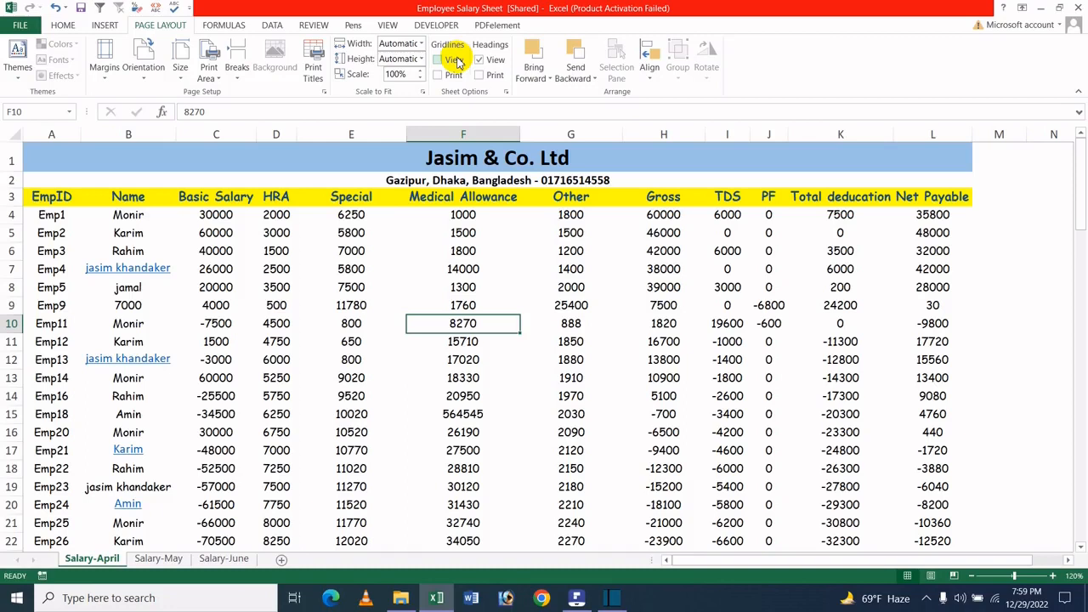
Step: Hide and restore the row and column headings on the Salary-April sheet, and turn its gridlines display back on
{"action": "left_click", "coordinate": [564, 255]}
{"action": "left_click", "coordinate": [514, 357]}
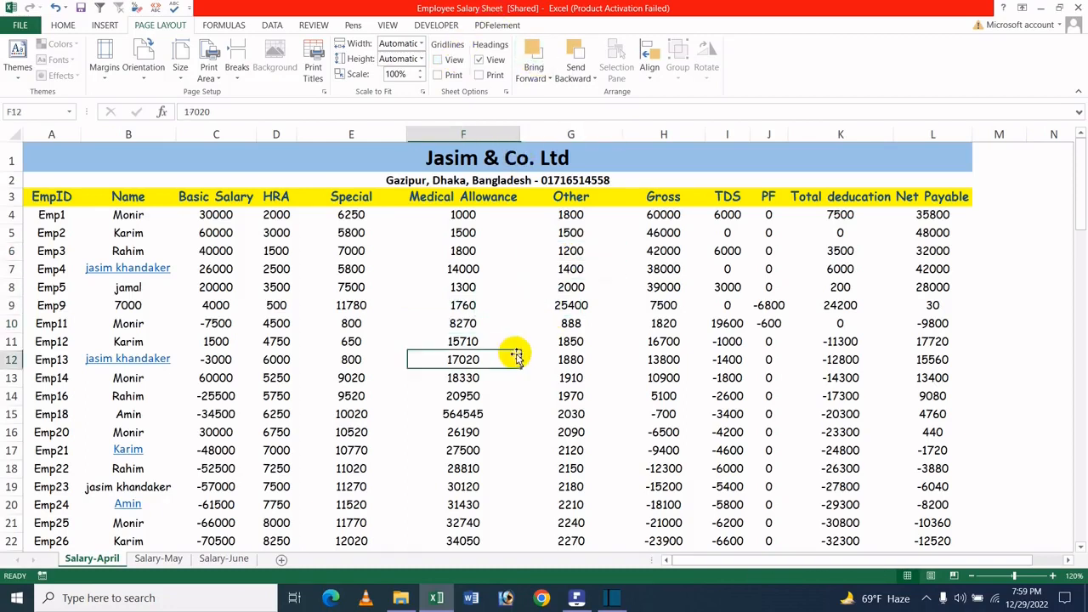
{"action": "left_click", "coordinate": [498, 65]}
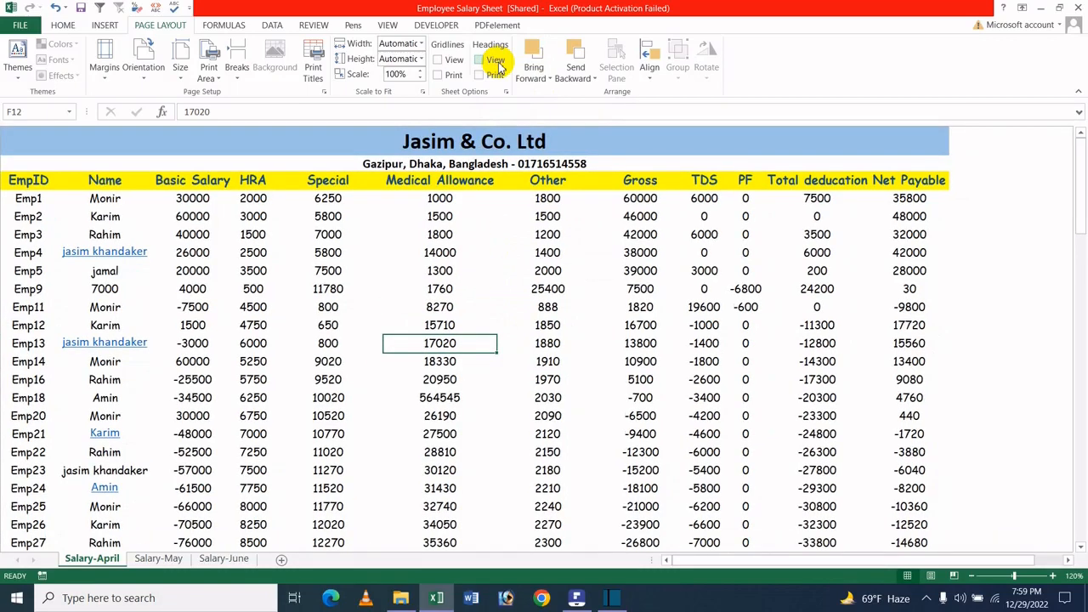
{"action": "left_click", "coordinate": [498, 64]}
{"action": "left_click", "coordinate": [439, 60]}
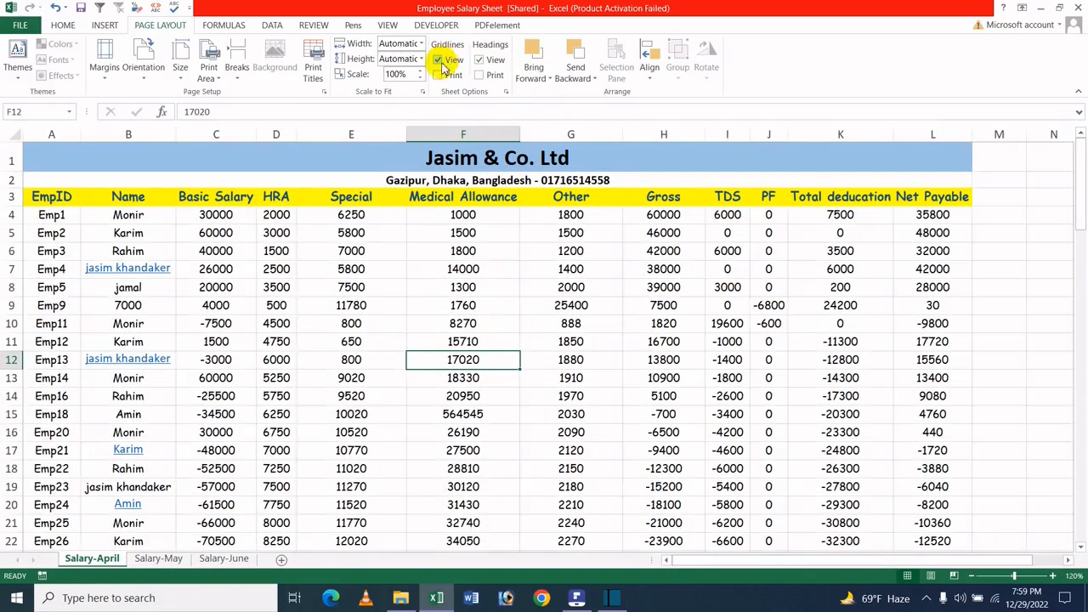
Step: Check how the Salary-April sheet looks in the print preview, and return to the worksheet
{"action": "left_click", "coordinate": [18, 25]}
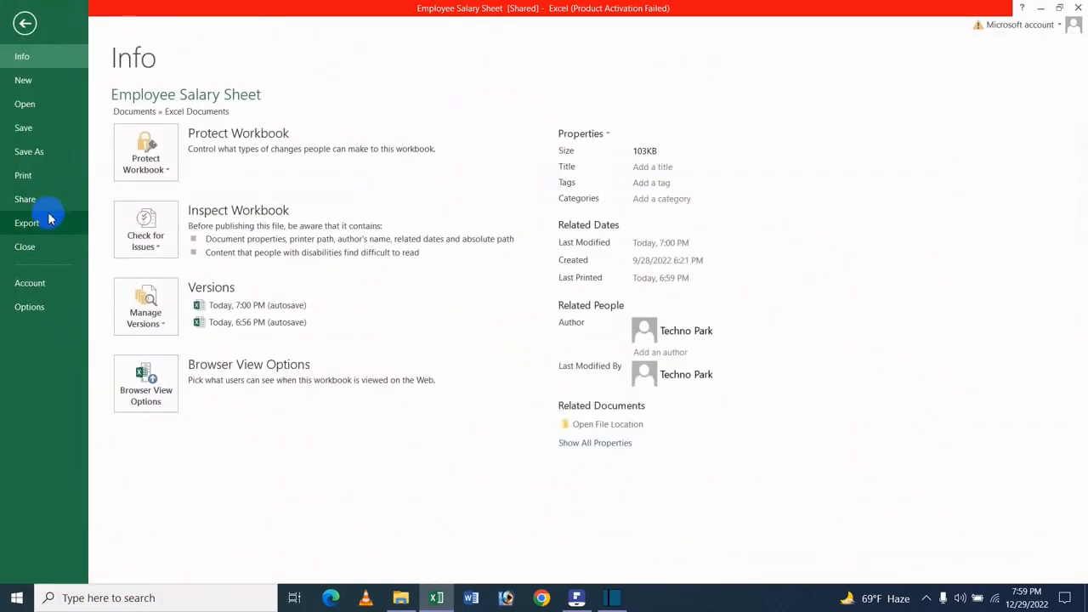
{"action": "left_click", "coordinate": [51, 176]}
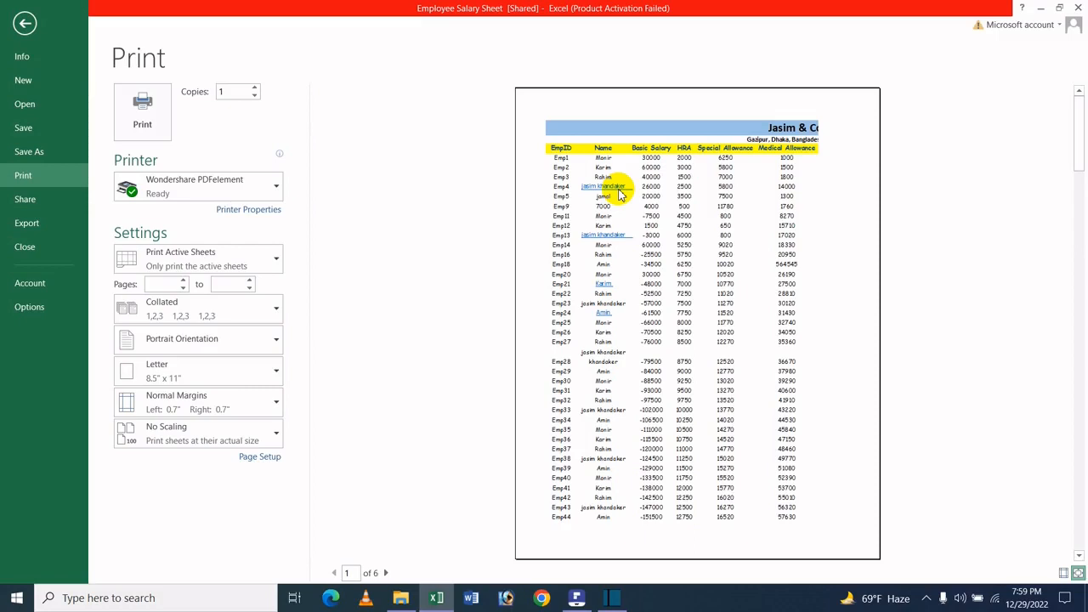
{"action": "left_click", "coordinate": [23, 26]}
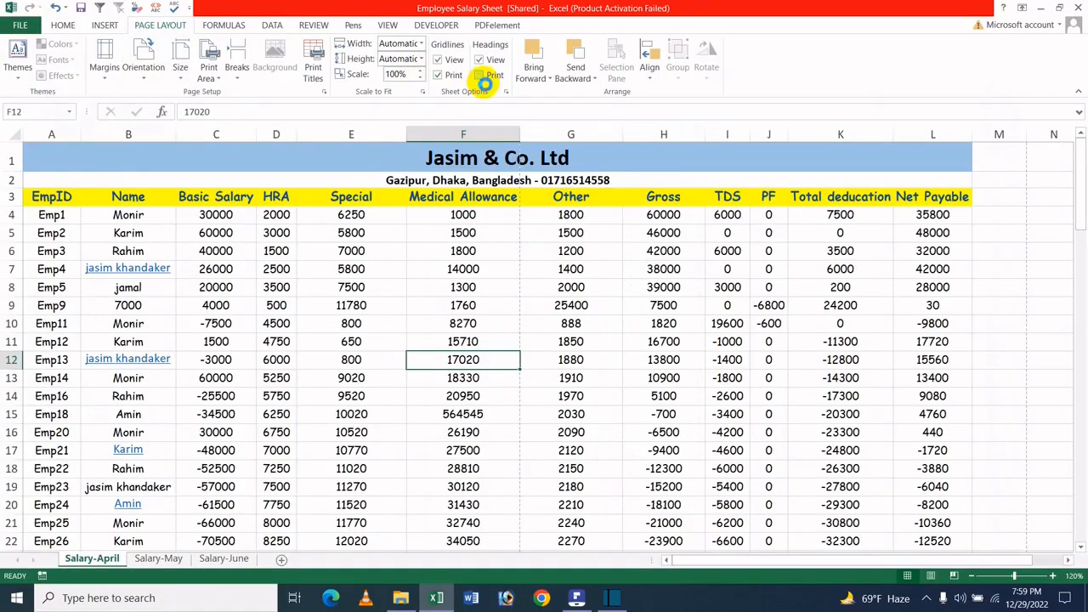
Step: Preview the printout with gridlines and row and column headings included, and return to the worksheet
{"action": "left_click", "coordinate": [22, 25]}
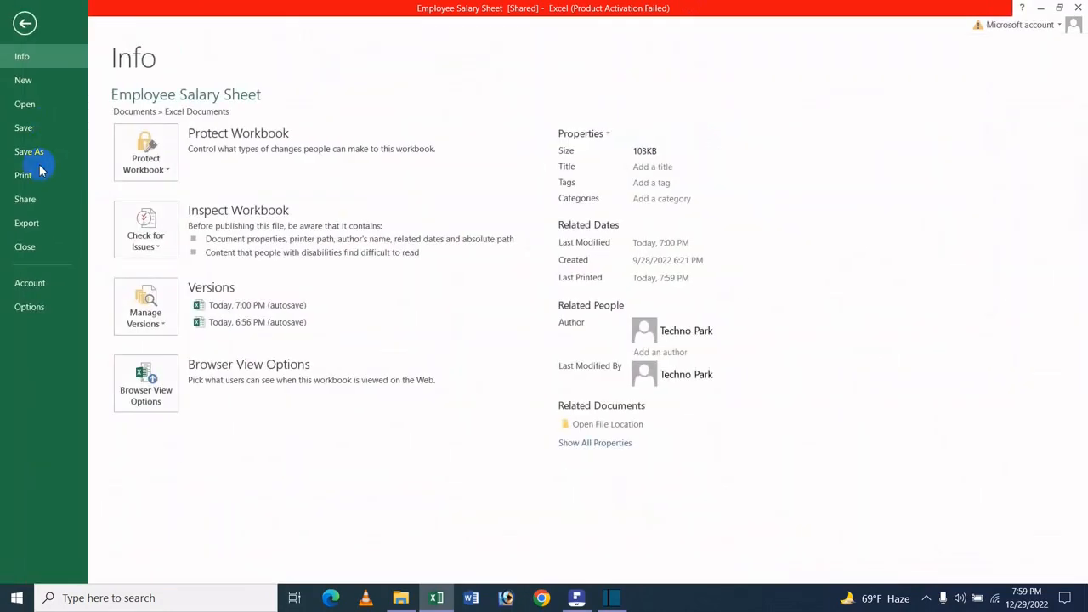
{"action": "left_click", "coordinate": [23, 175]}
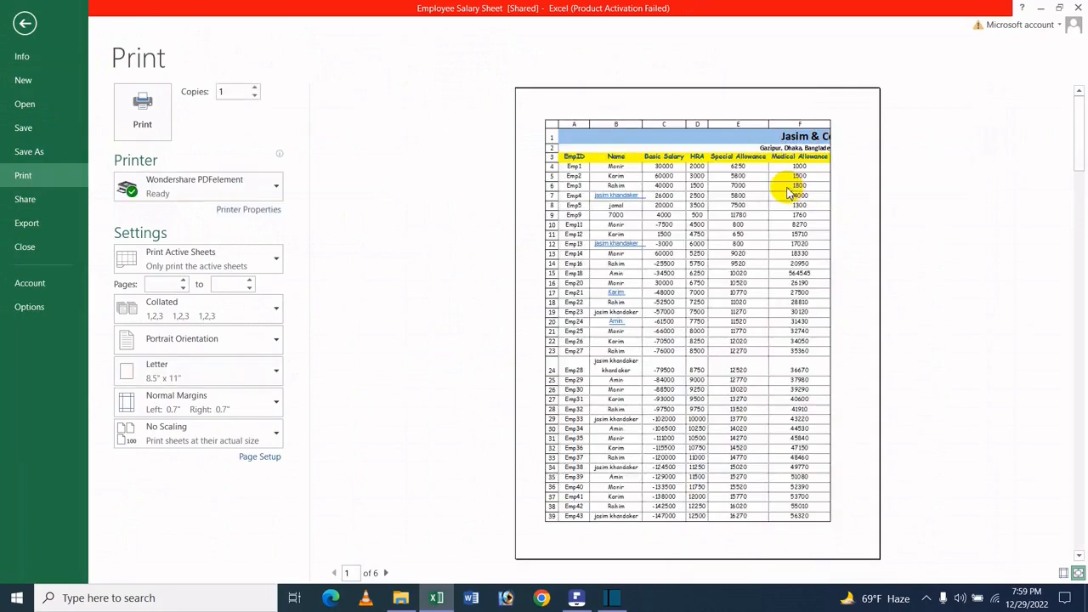
{"action": "left_click", "coordinate": [26, 22]}
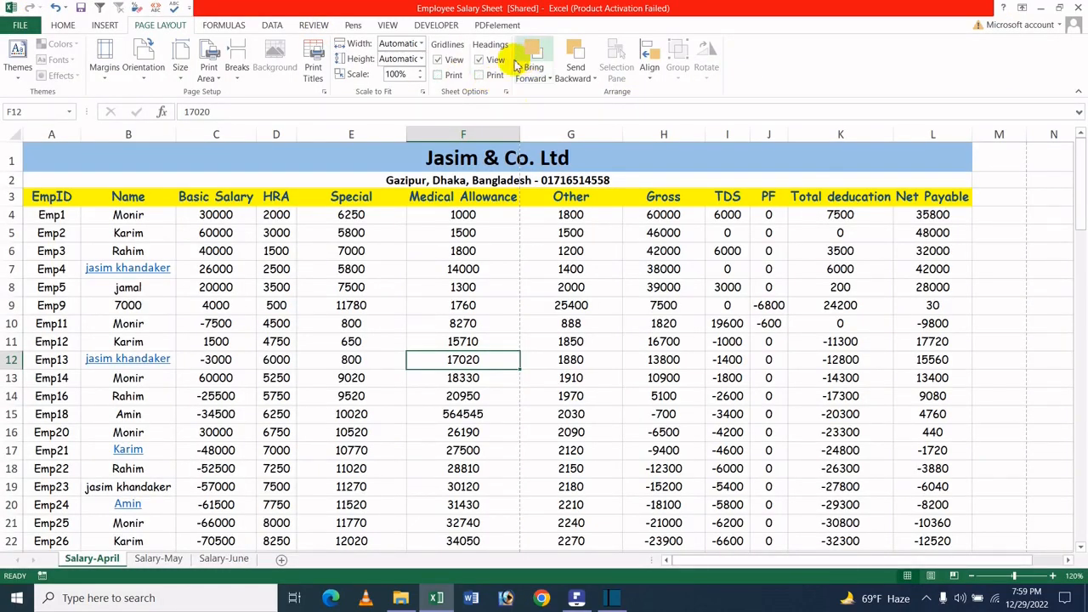
{"action": "left_click", "coordinate": [531, 308]}
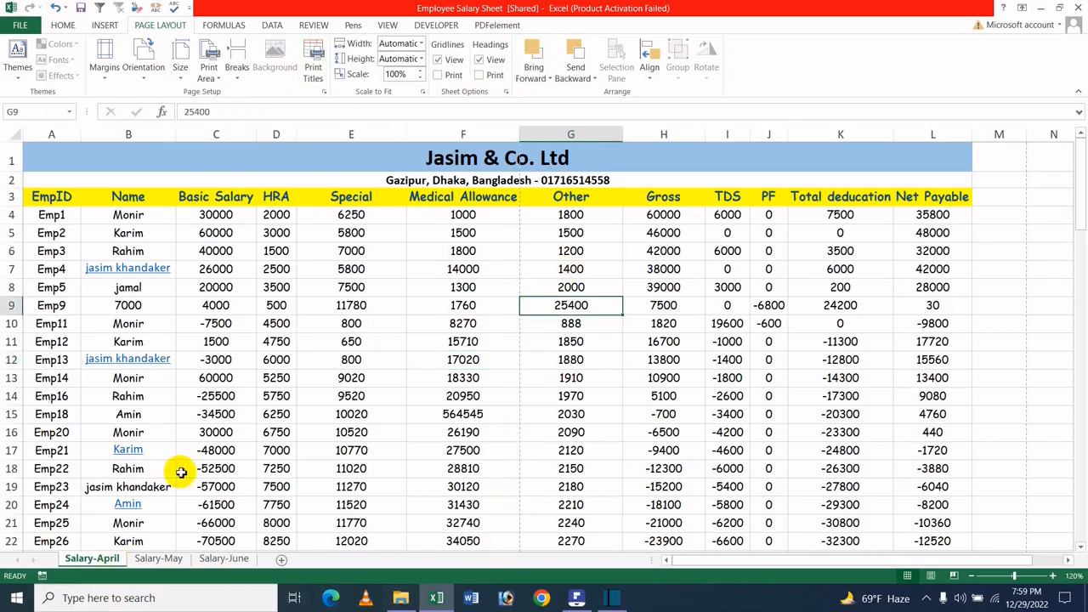
{"action": "left_click_drag", "start_coordinate": [364, 379], "coordinate": [364, 396]}
{"action": "left_click", "coordinate": [463, 341]}
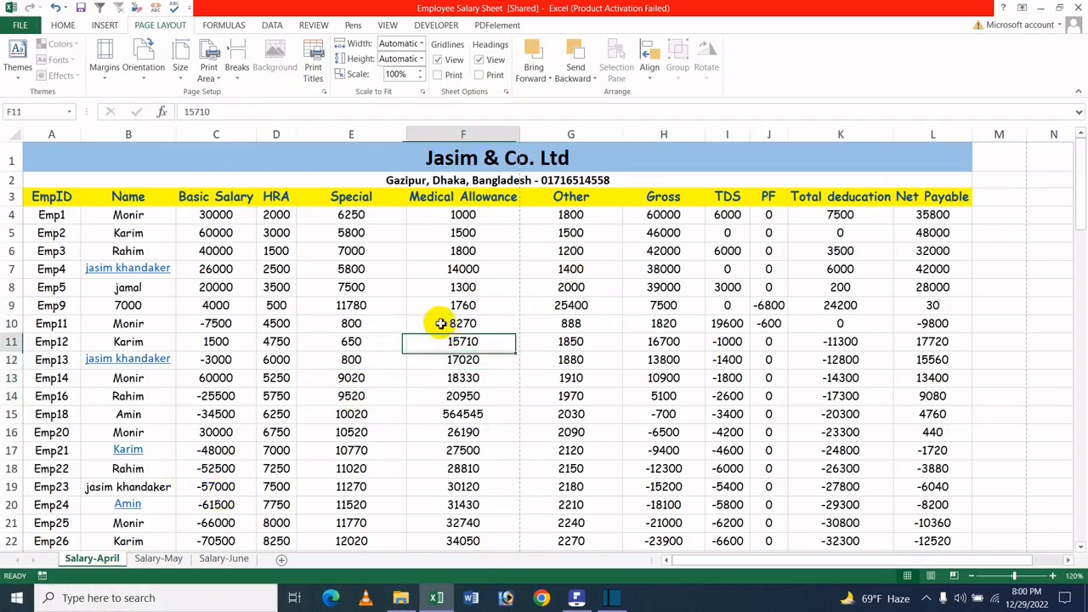
Step: Preview the printout without gridlines and headings, review the Sheet options in Page Setup, cancel them and return to the worksheet
{"action": "left_click", "coordinate": [18, 27]}
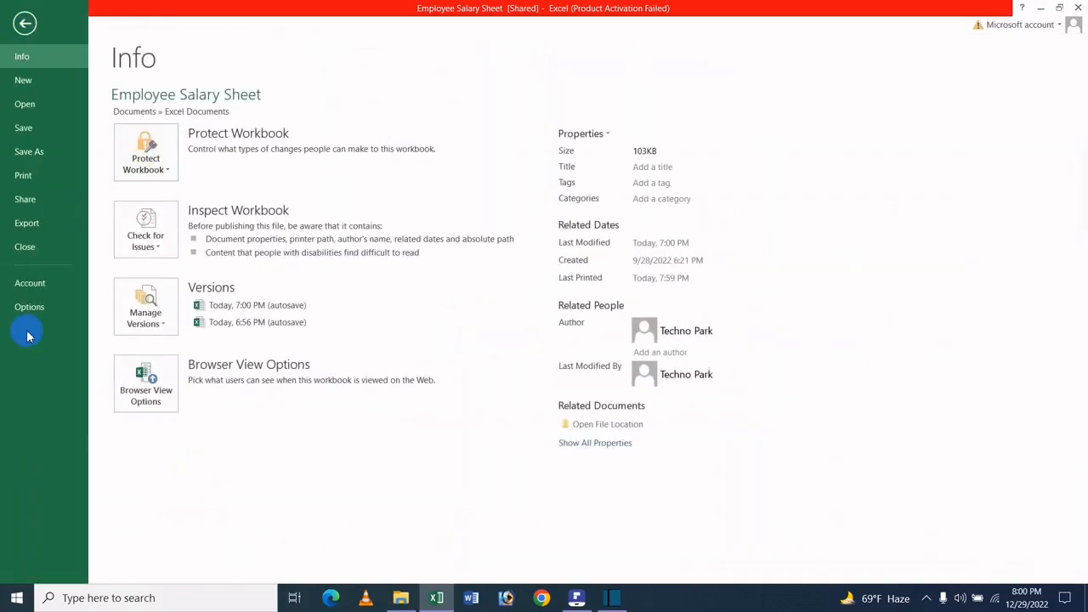
{"action": "left_click", "coordinate": [47, 178]}
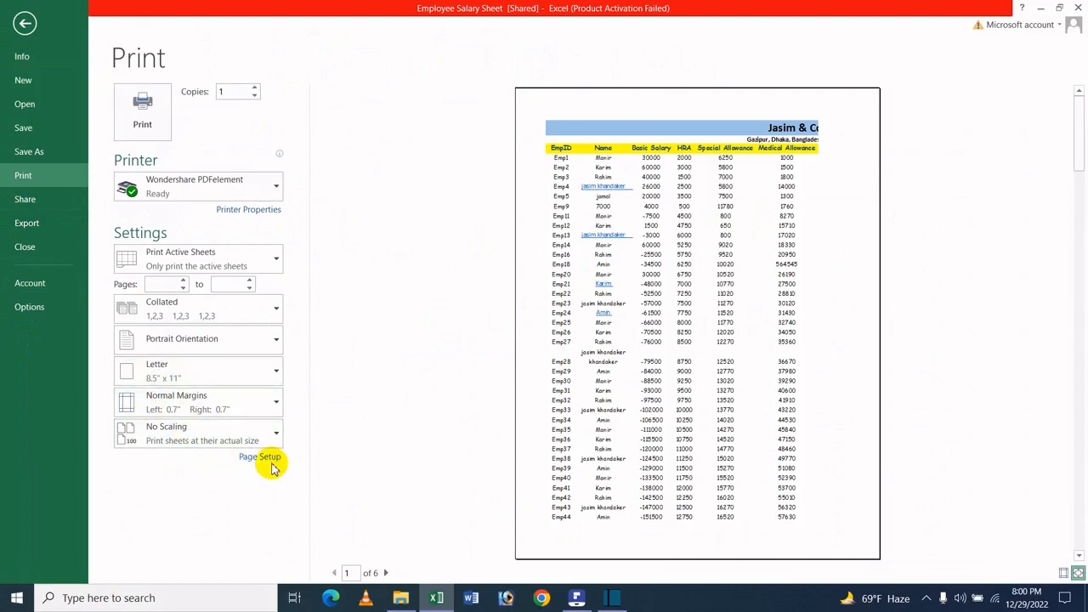
{"action": "left_click", "coordinate": [265, 460]}
{"action": "left_click", "coordinate": [834, 134]}
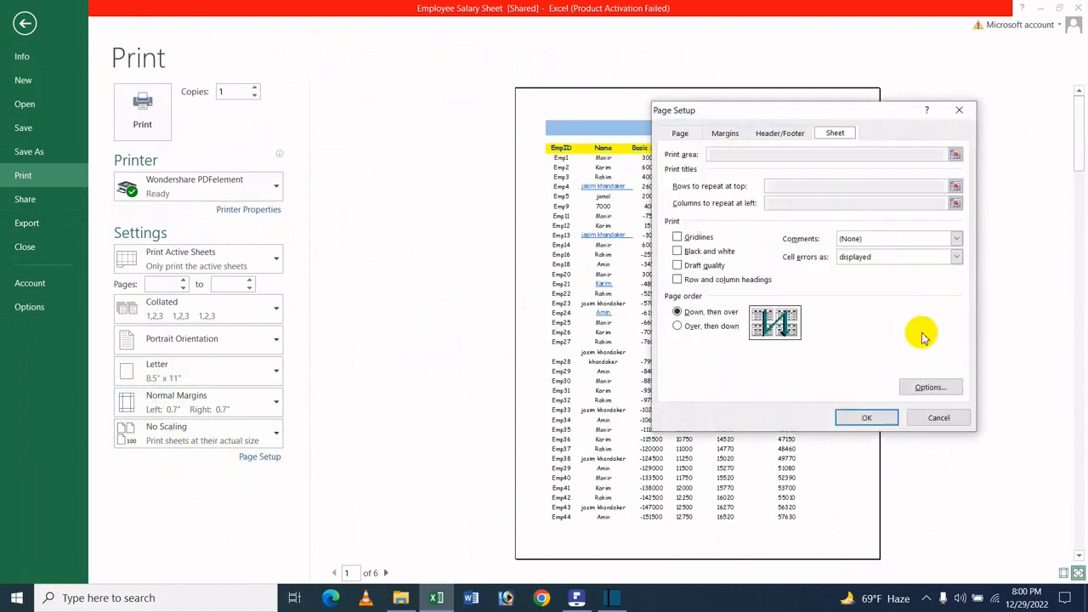
{"action": "left_click", "coordinate": [939, 417]}
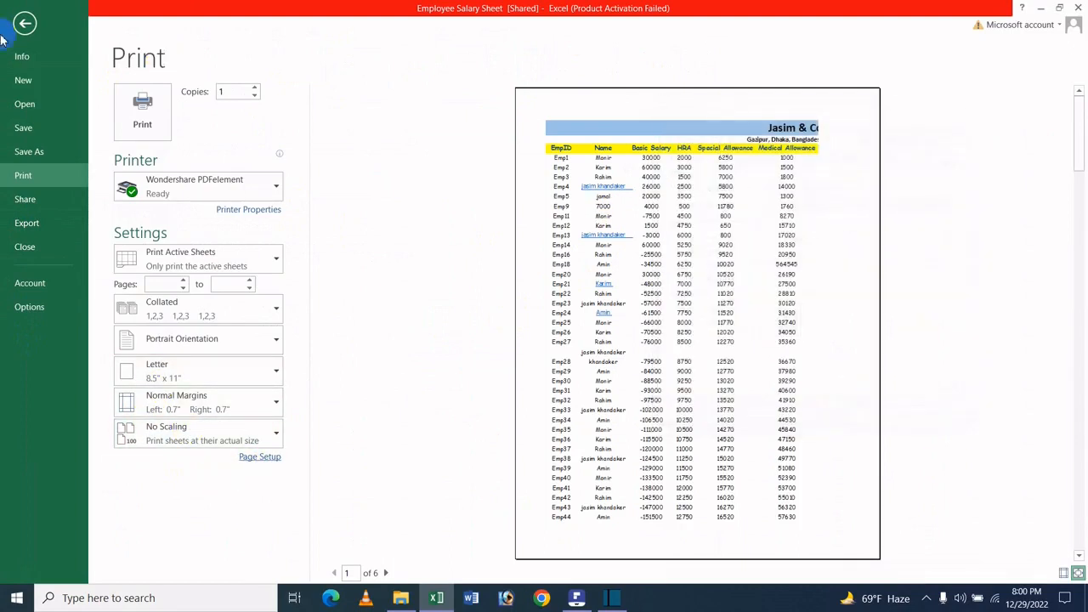
{"action": "left_click", "coordinate": [24, 26]}
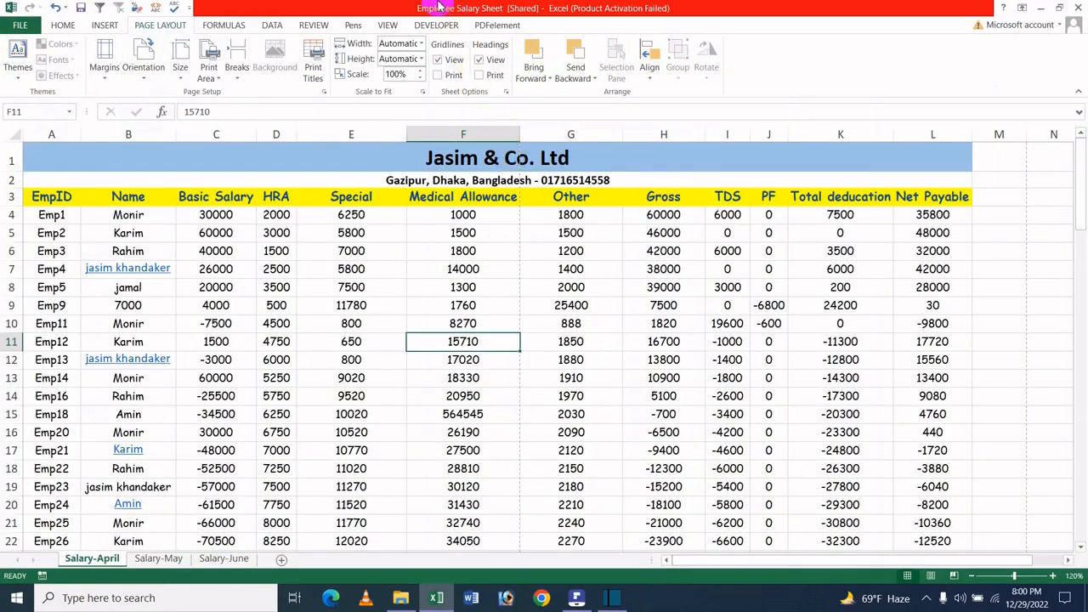
Step: Set the print area to $C$3:$F$4, check it in the print preview, and return to the worksheet
{"action": "left_click", "coordinate": [314, 61]}
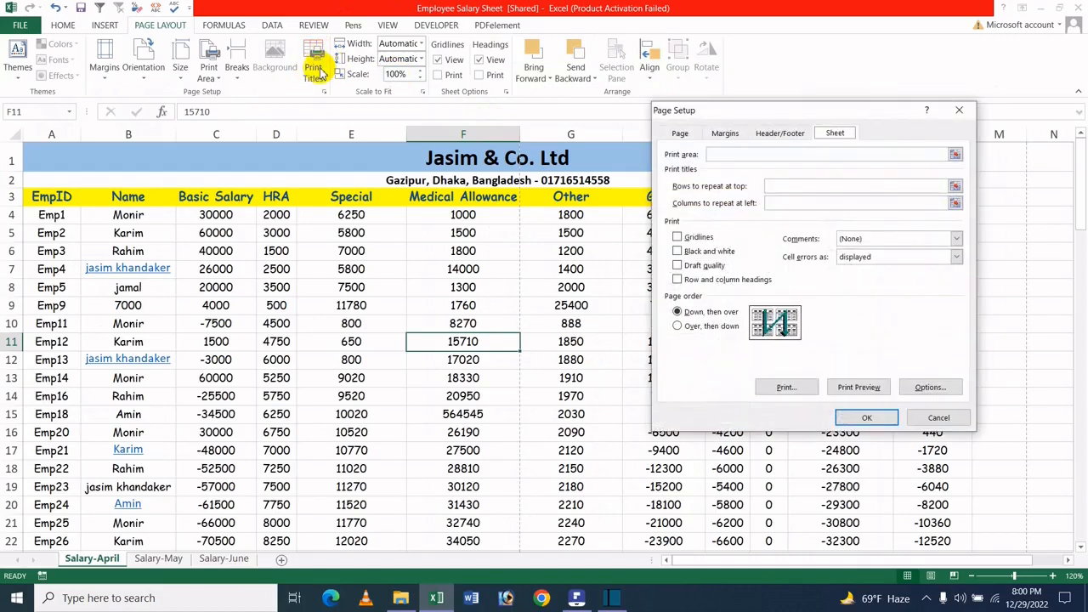
{"action": "left_click", "coordinate": [760, 155]}
{"action": "left_click_drag", "start_coordinate": [215, 216], "coordinate": [461, 199]}
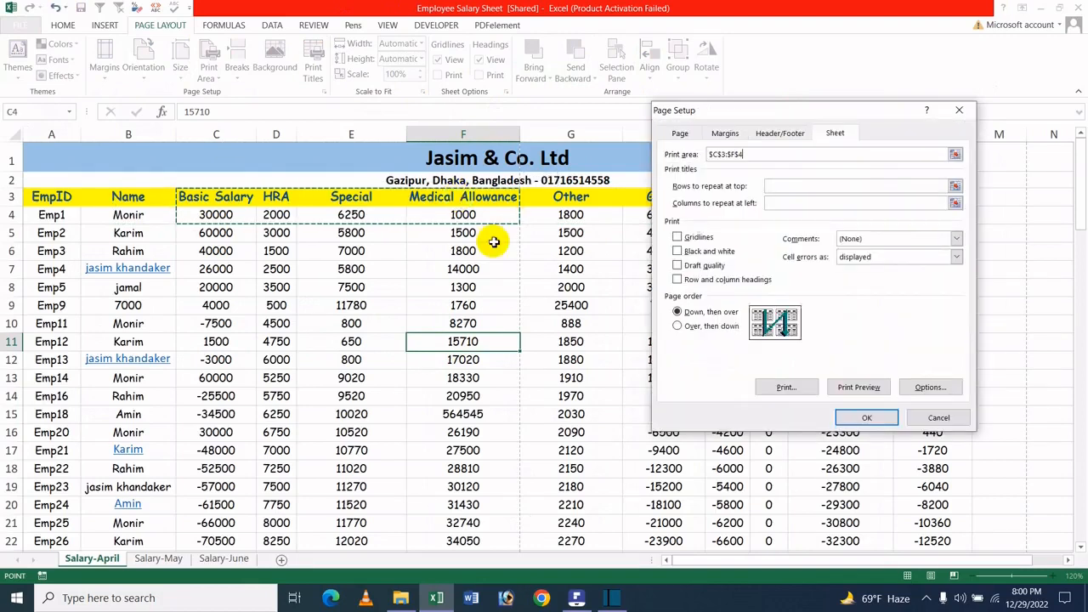
{"action": "left_click", "coordinate": [850, 387]}
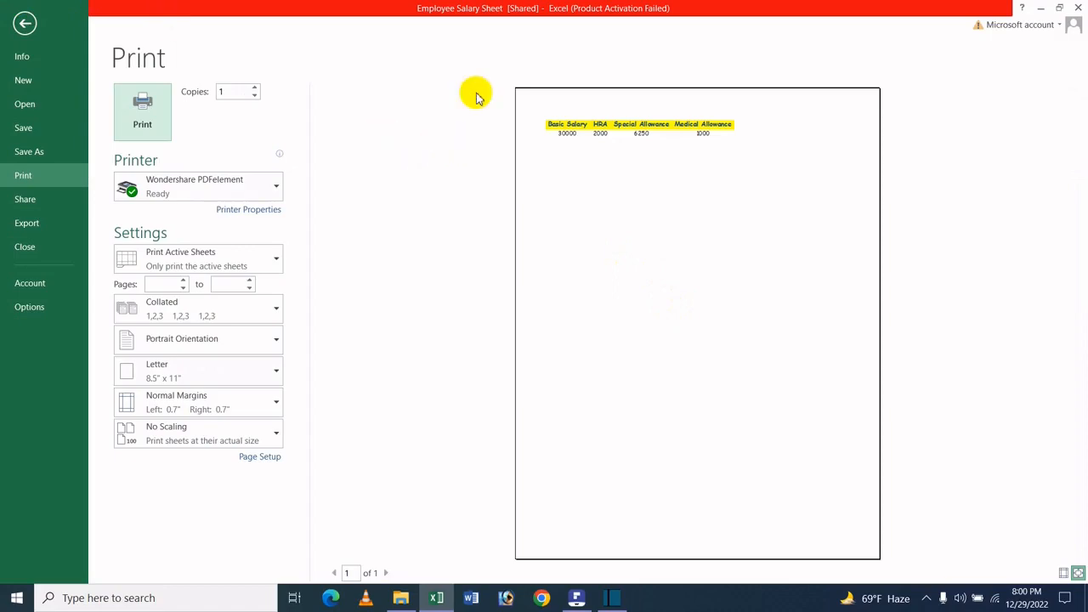
{"action": "left_click", "coordinate": [25, 23]}
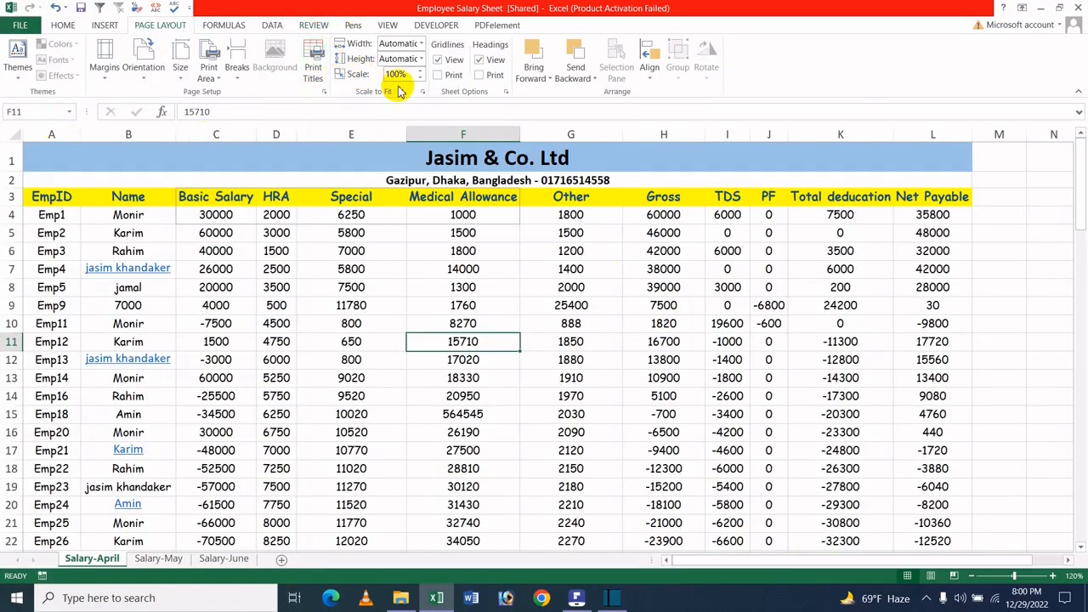
Step: Clear the print area and check the first two pages of the full sheet in the print preview
{"action": "left_click", "coordinate": [313, 72]}
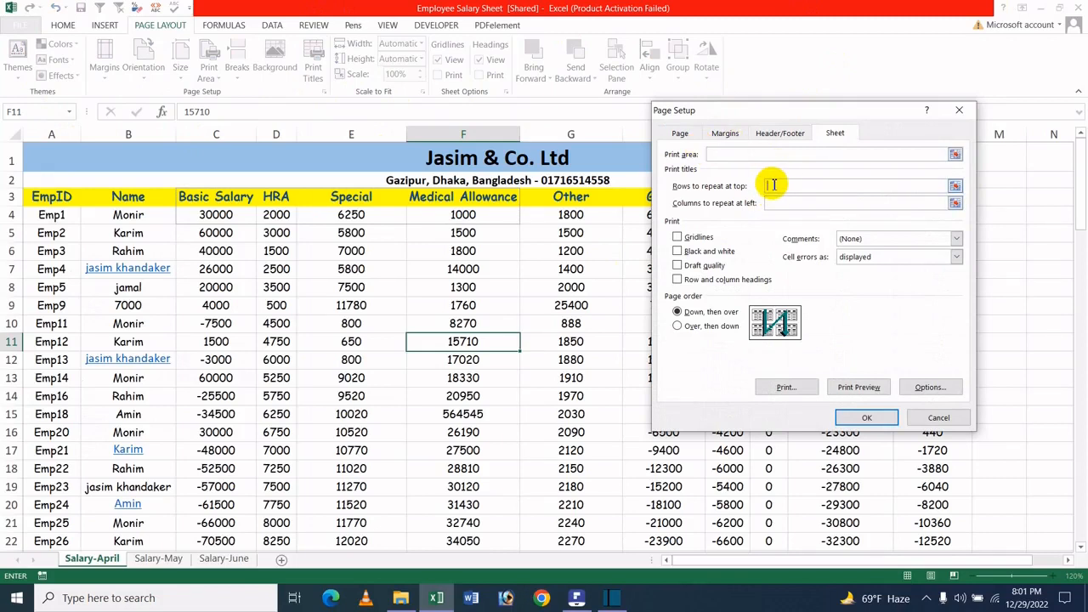
{"action": "left_click", "coordinate": [860, 387]}
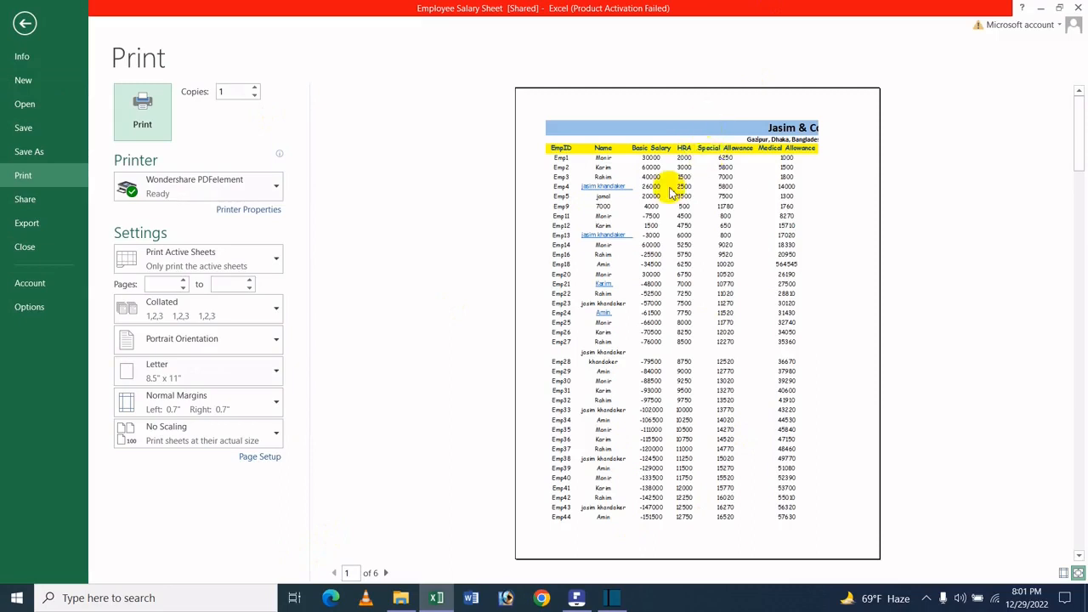
{"action": "left_click", "coordinate": [387, 573]}
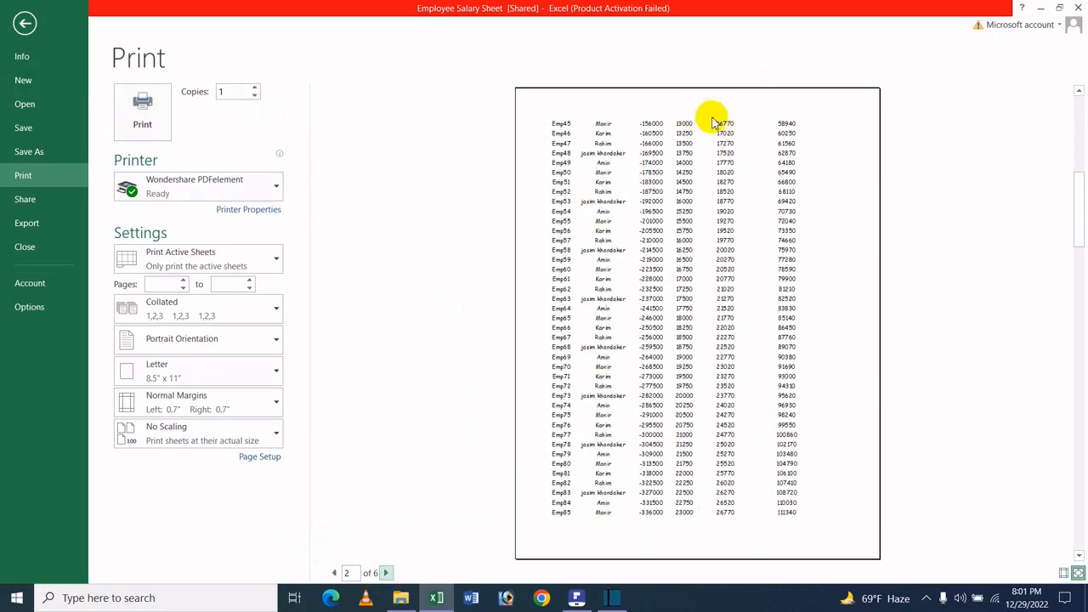
{"action": "left_click", "coordinate": [24, 23]}
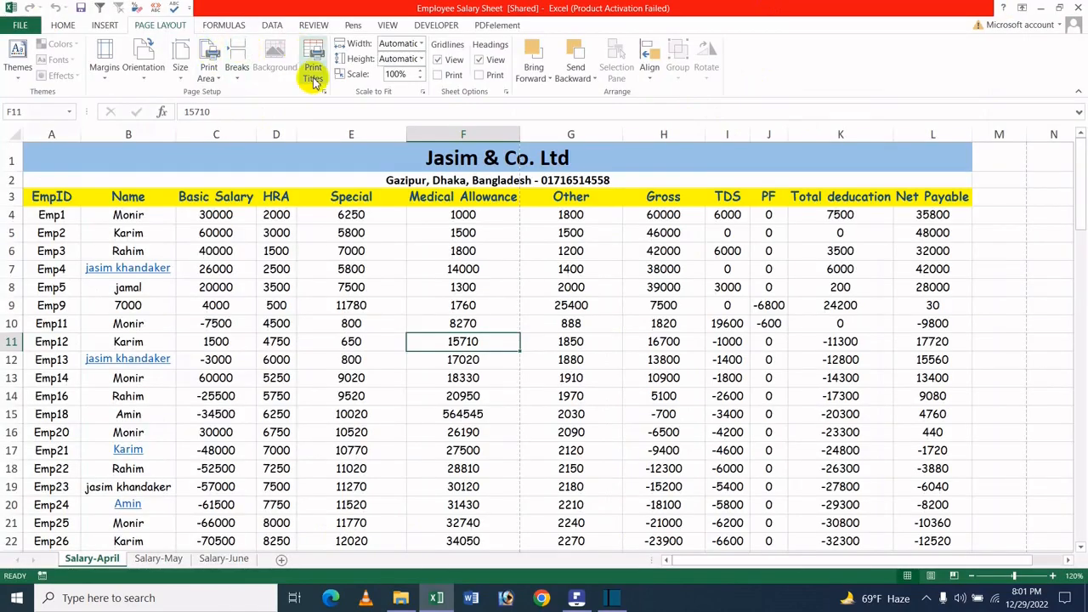
Step: Set rows $1:$3 to repeat at the top of every printed page, and check pages 1 to 4 in the print preview
{"action": "left_click", "coordinate": [314, 77]}
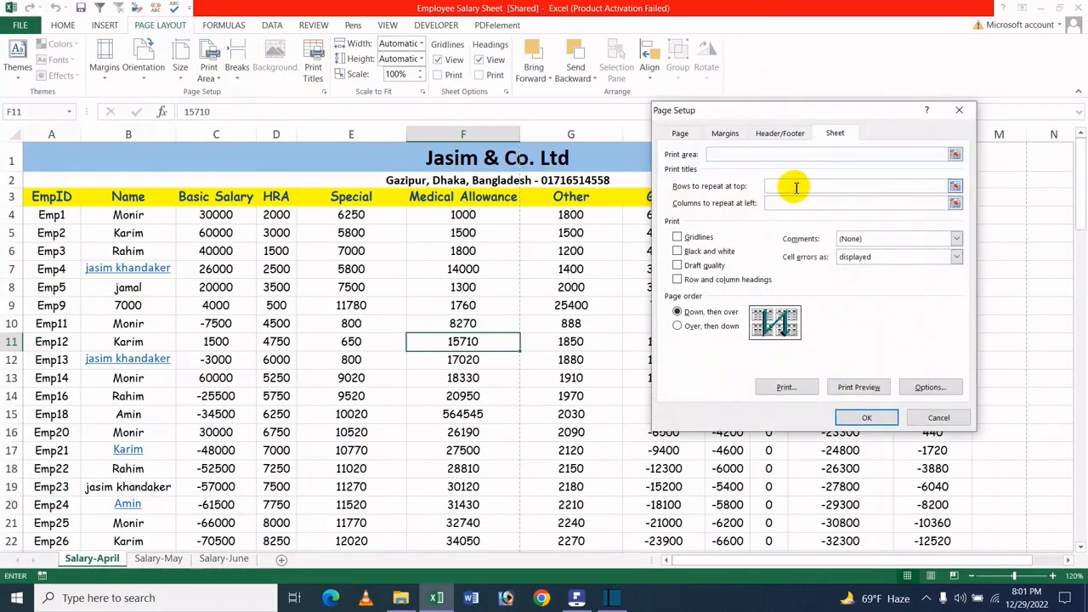
{"action": "left_click", "coordinate": [796, 187]}
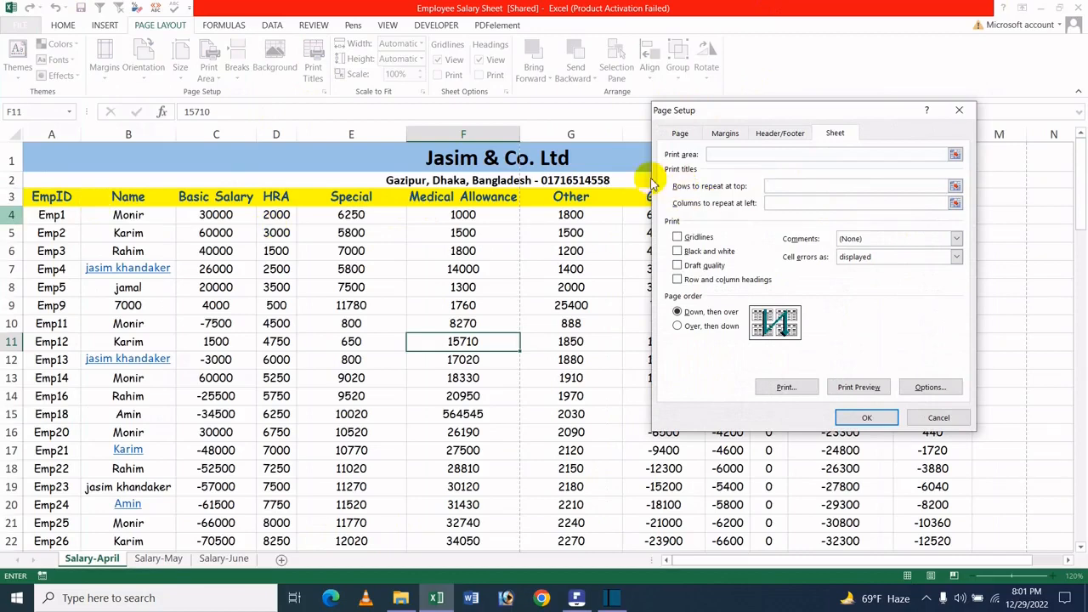
{"action": "left_click_drag", "start_coordinate": [734, 109], "coordinate": [487, 261]}
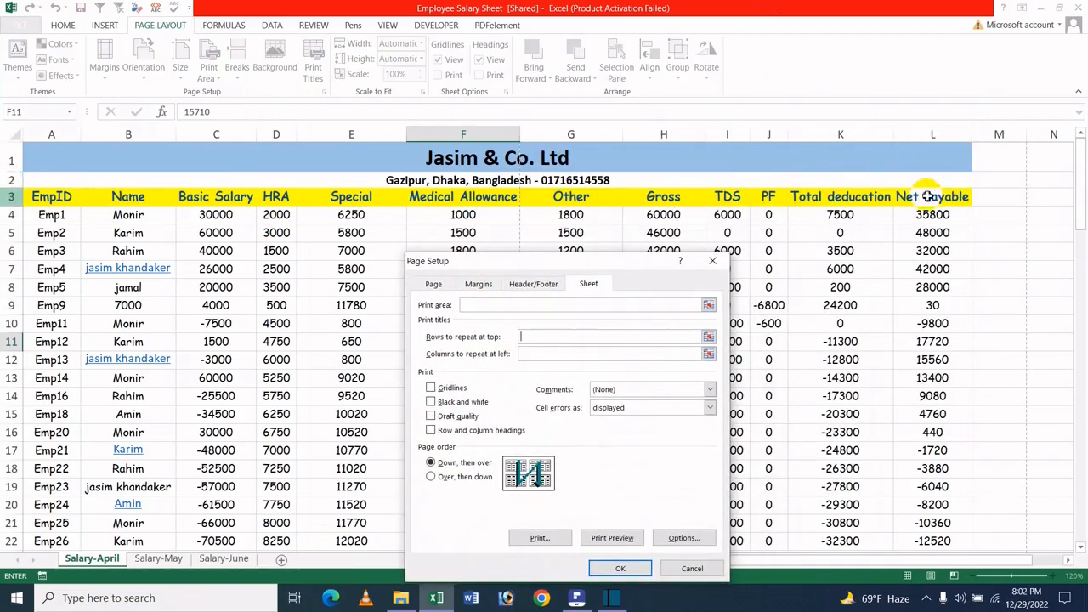
{"action": "left_click_drag", "start_coordinate": [918, 193], "coordinate": [603, 154]}
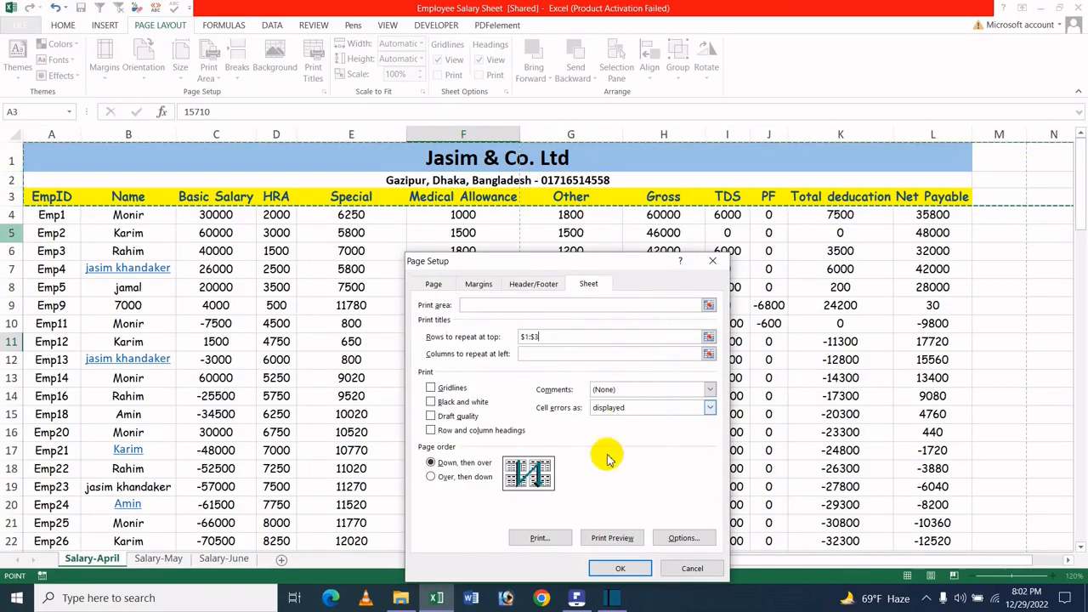
{"action": "left_click", "coordinate": [614, 539]}
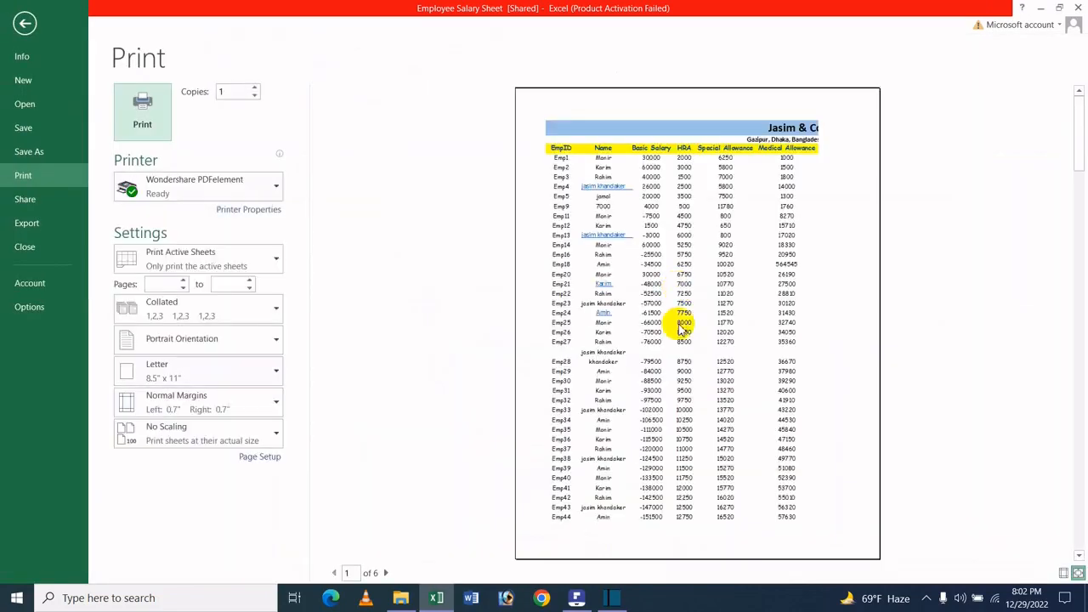
{"action": "left_click", "coordinate": [388, 574]}
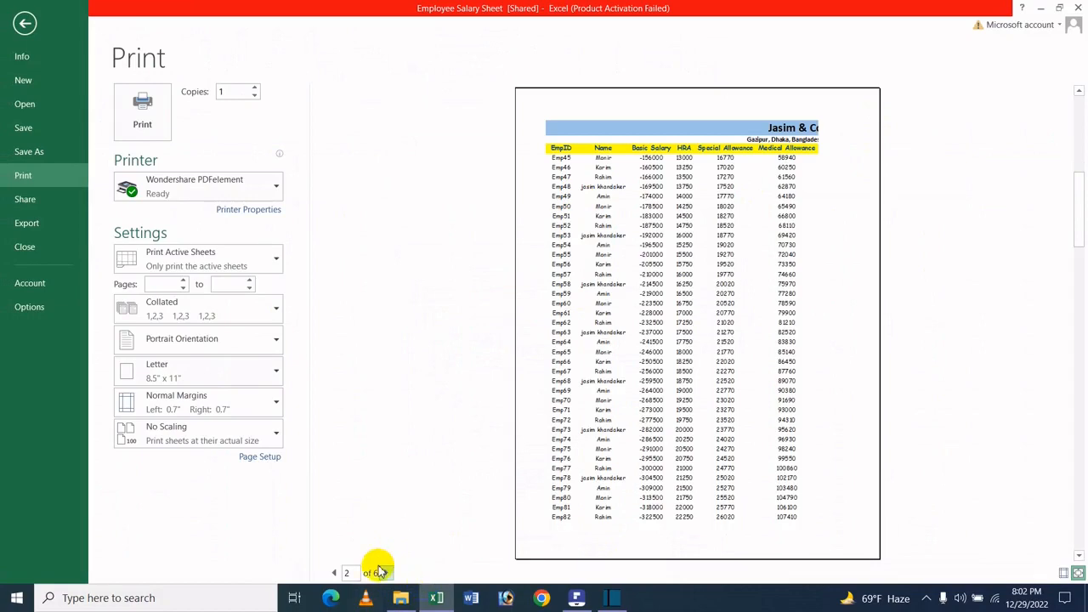
{"action": "left_click", "coordinate": [386, 574]}
{"action": "left_click", "coordinate": [386, 573]}
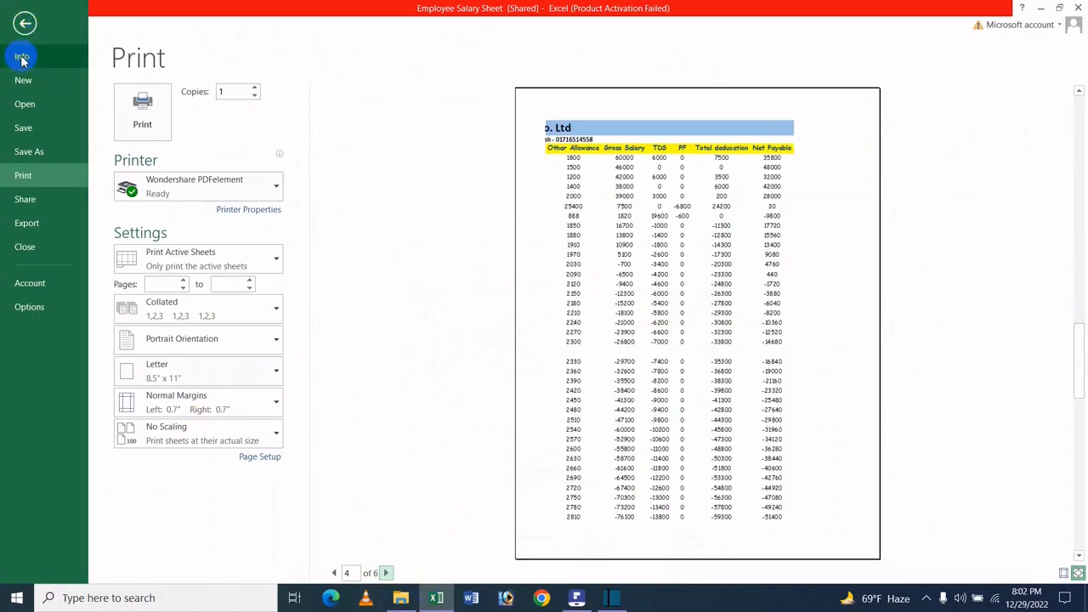
{"action": "left_click", "coordinate": [23, 26]}
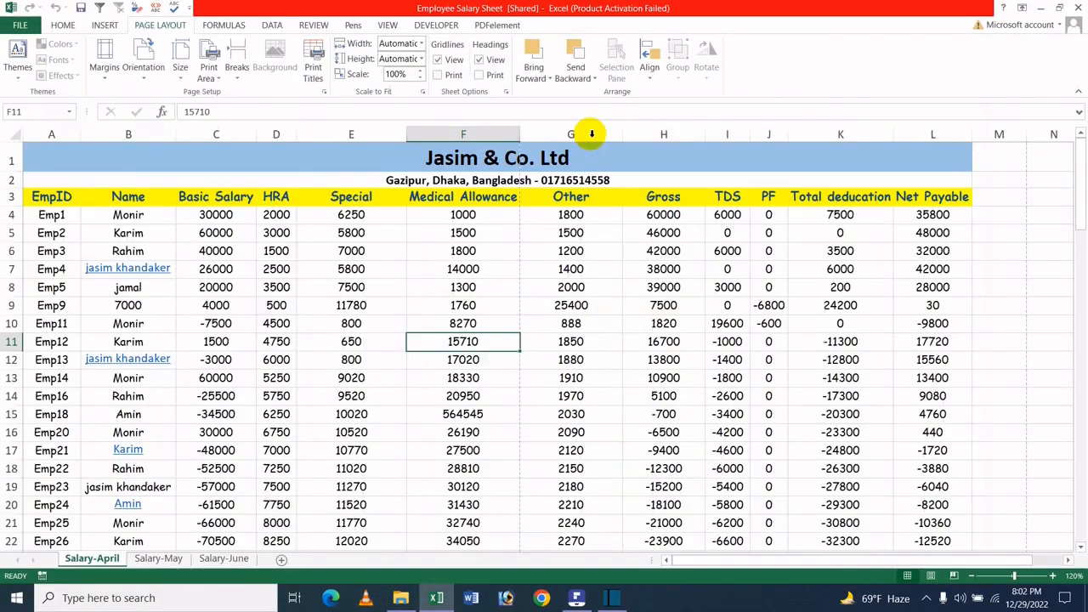
Step: Clear the rows to repeat at top, enable printing of gridlines and black and white, and preview the result
{"action": "left_click", "coordinate": [313, 71]}
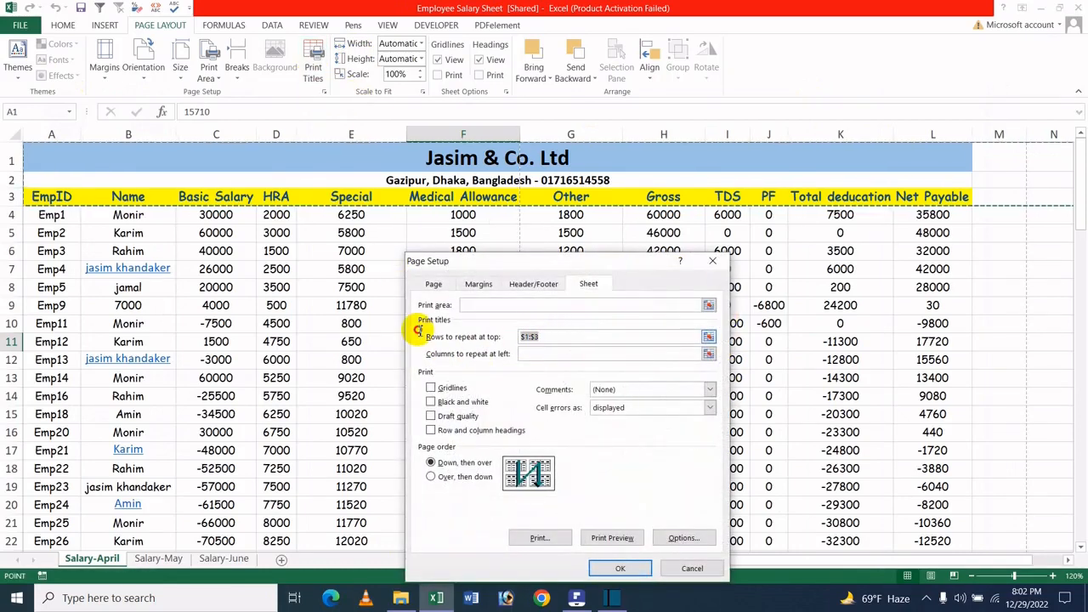
{"action": "key", "text": "BackSpace"}
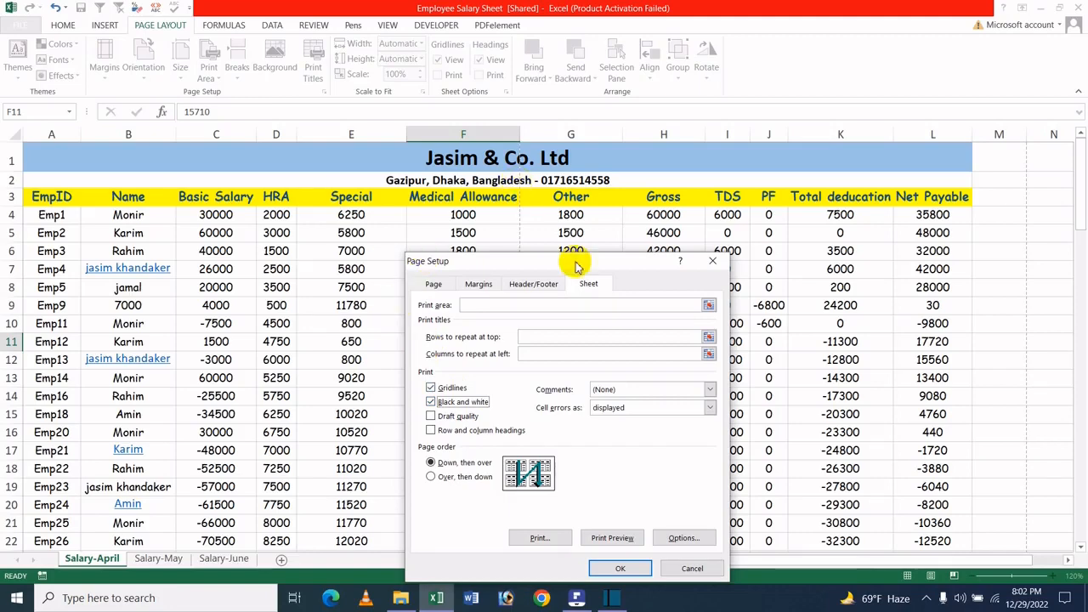
{"action": "left_click", "coordinate": [613, 538]}
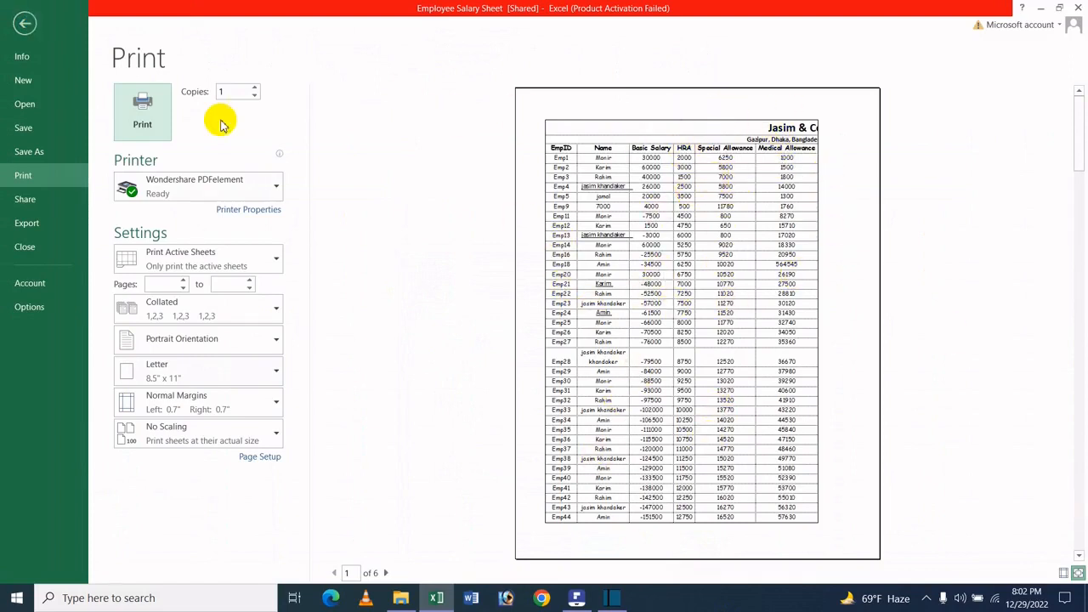
Step: Enable printing of row and column headings, check the first page in the print preview, and return to the worksheet
{"action": "left_click", "coordinate": [25, 20]}
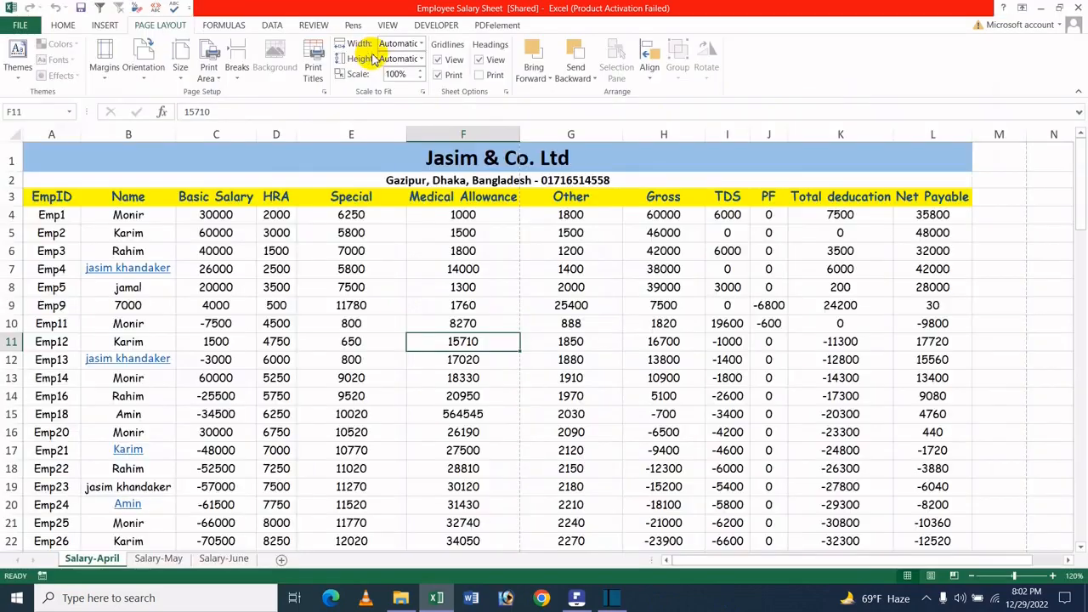
{"action": "left_click", "coordinate": [313, 59]}
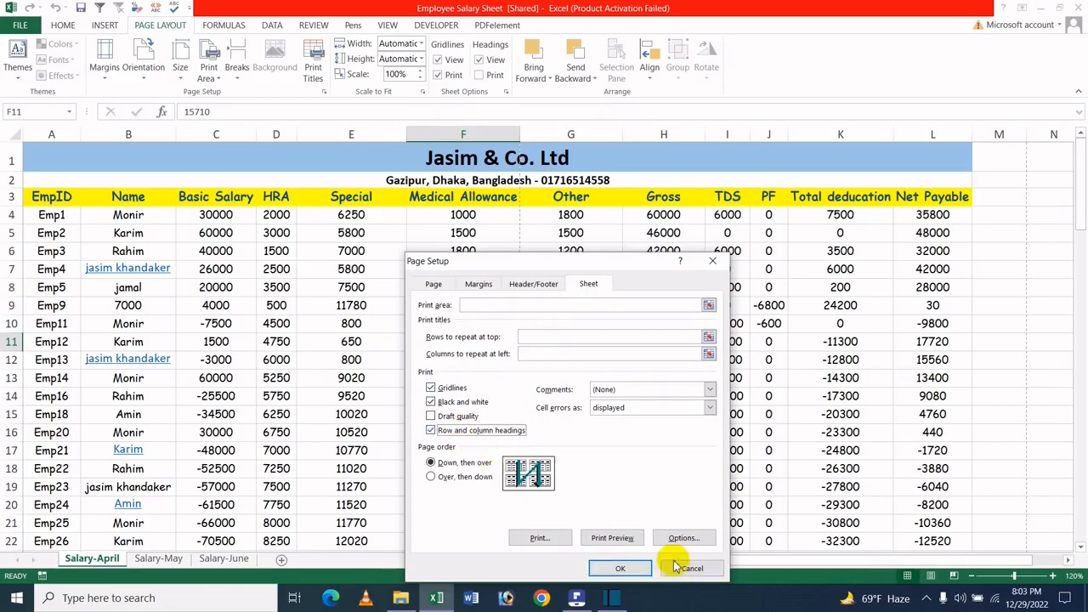
{"action": "left_click", "coordinate": [618, 538]}
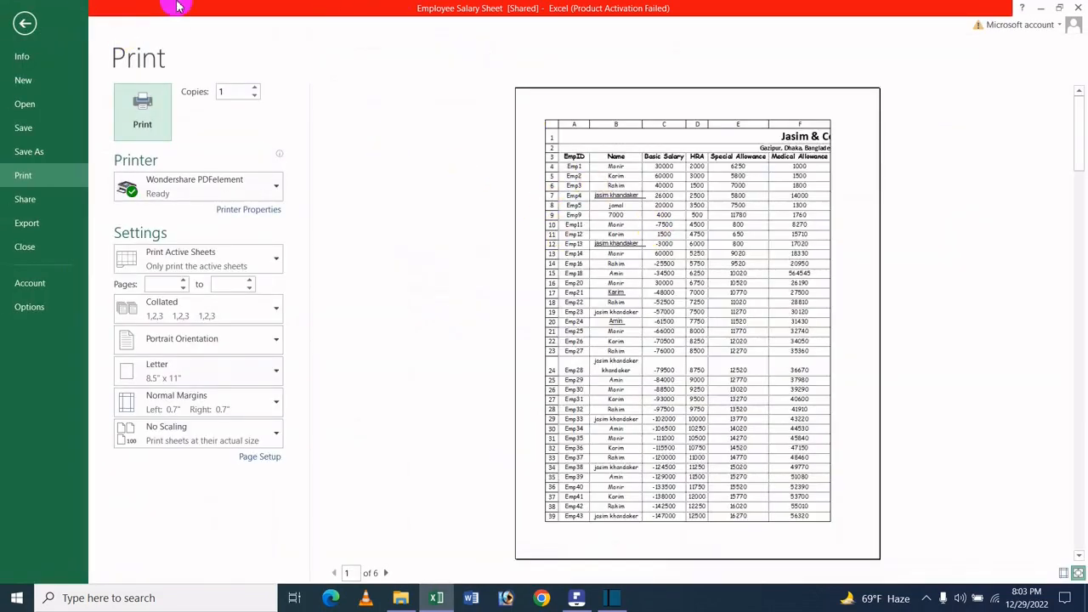
{"action": "left_click", "coordinate": [26, 24]}
Step: Show the worksheet in Page Layout view and switch it to Page Break Preview
{"action": "left_click", "coordinate": [313, 61]}
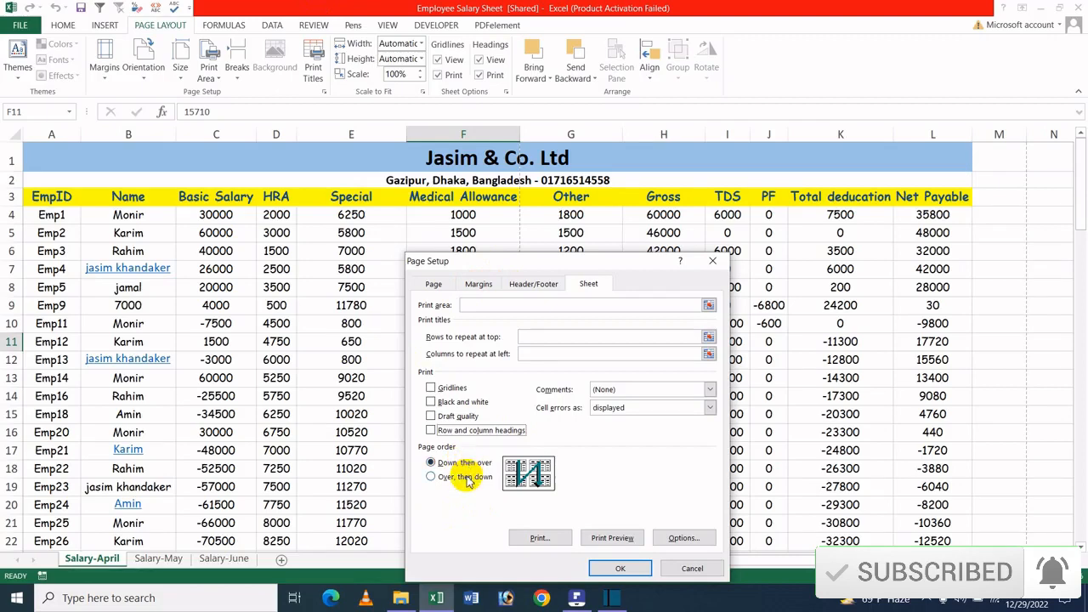
{"action": "left_click", "coordinate": [712, 261]}
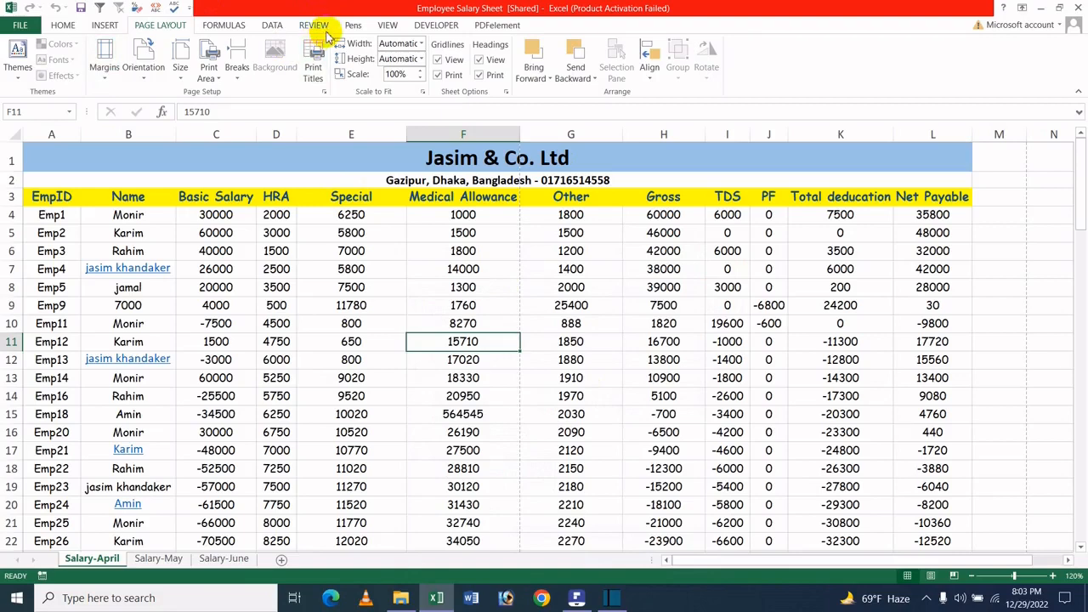
{"action": "left_click", "coordinate": [386, 25]}
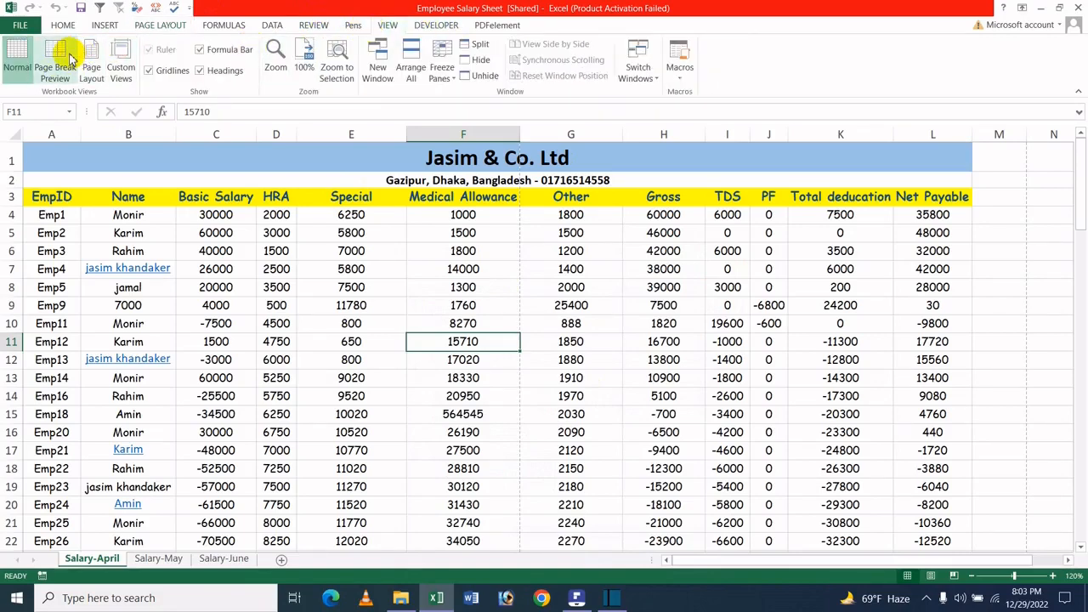
{"action": "left_click", "coordinate": [89, 55]}
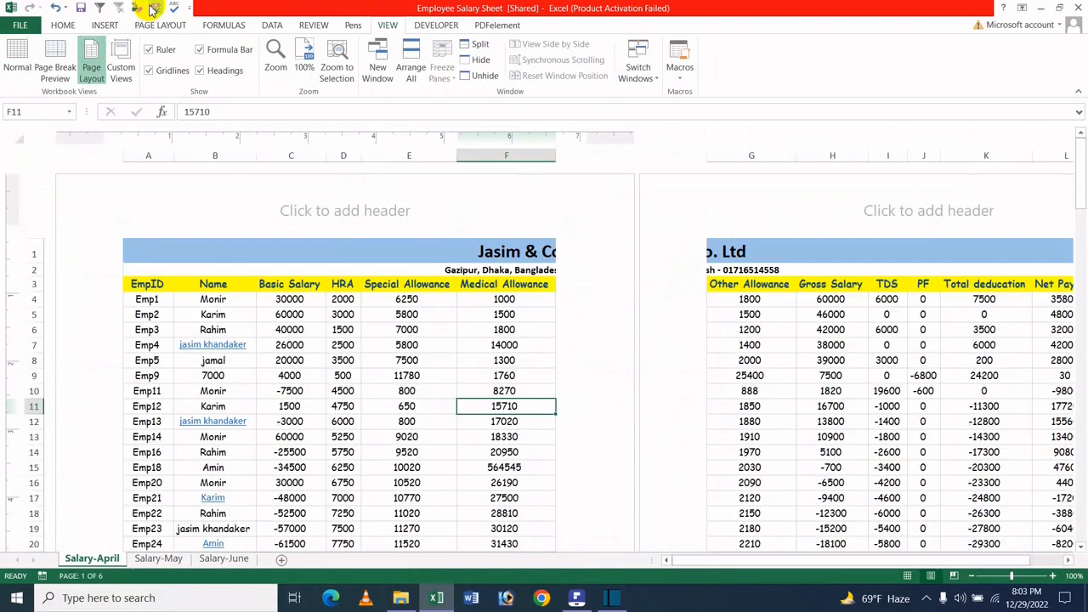
{"action": "left_click", "coordinate": [54, 59]}
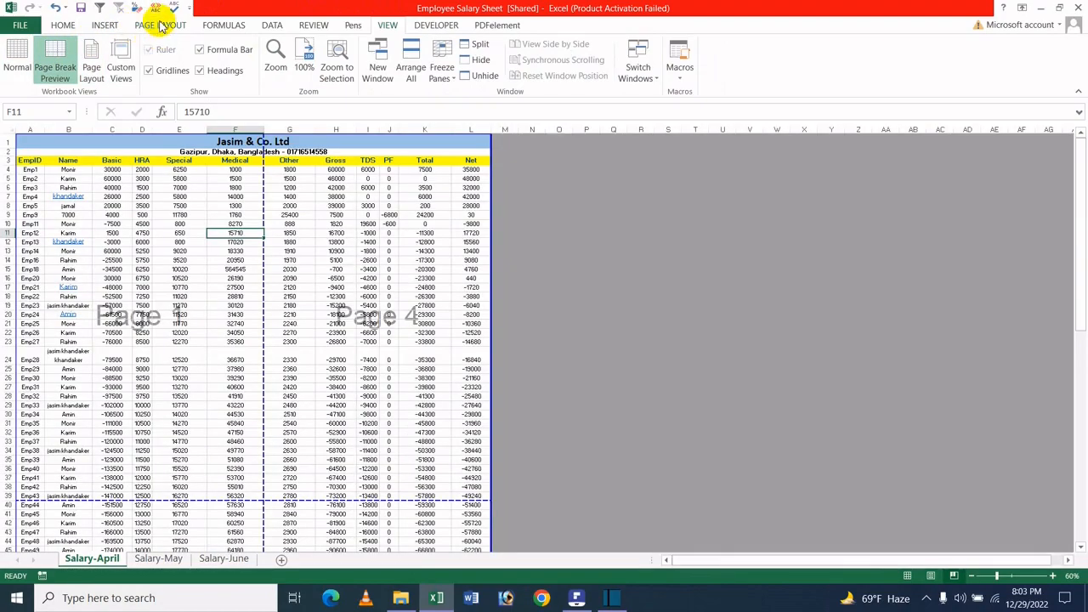
Step: Check the current page order in the sheet print settings and examine how the pages are numbered down and across the sheet
{"action": "left_click", "coordinate": [162, 26]}
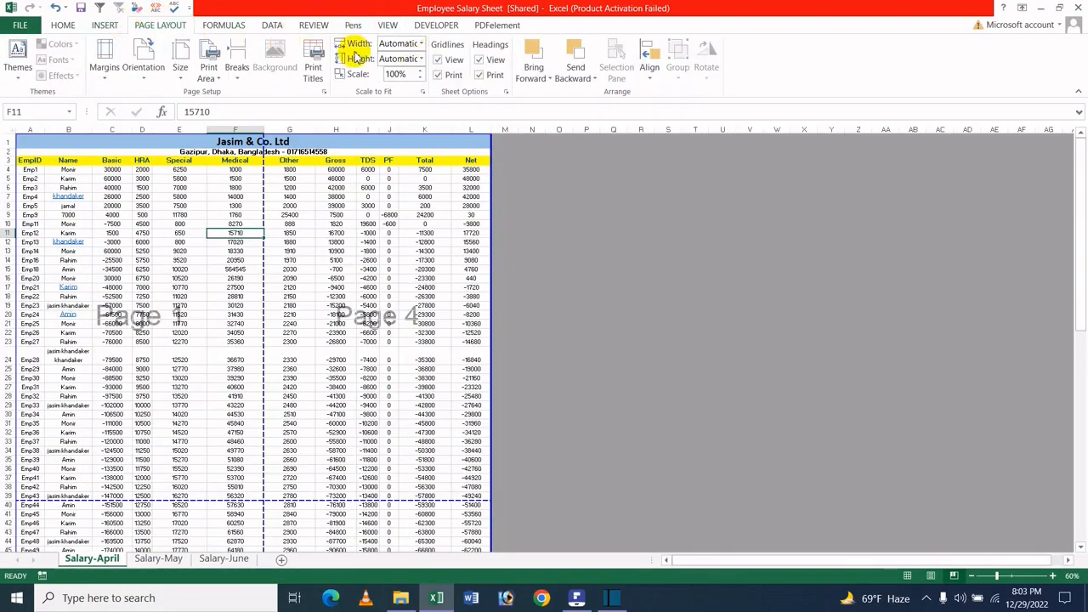
{"action": "left_click", "coordinate": [317, 53]}
{"action": "left_click", "coordinate": [709, 263]}
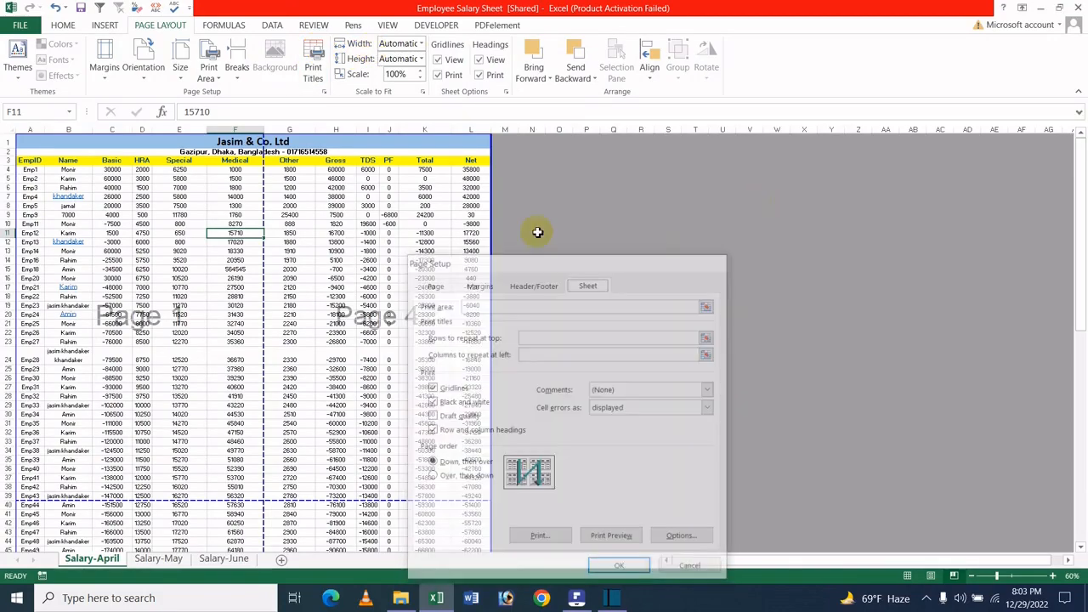
{"action": "scroll", "coordinate": [214, 150], "scroll_direction": "down", "scroll_amount": 2}
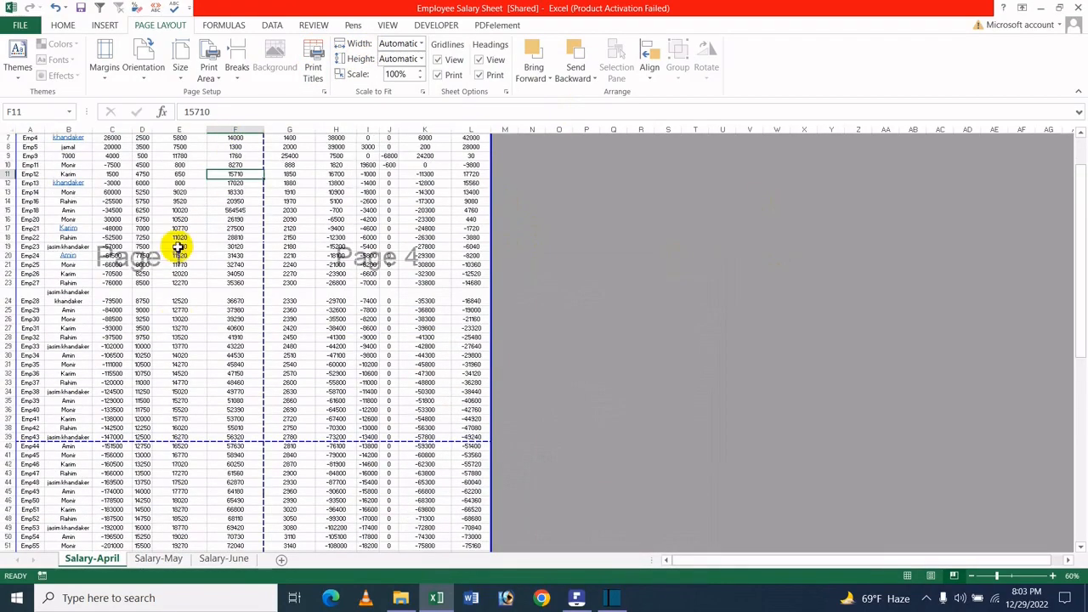
{"action": "scroll", "coordinate": [181, 318], "scroll_direction": "down", "scroll_amount": 20}
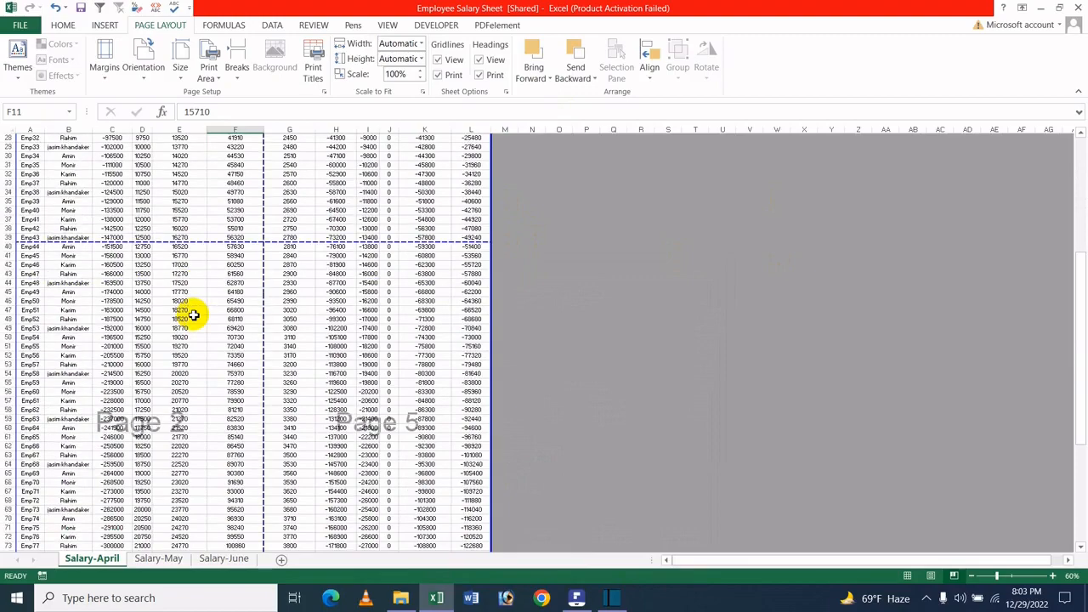
{"action": "scroll", "coordinate": [194, 315], "scroll_direction": "up", "scroll_amount": 20}
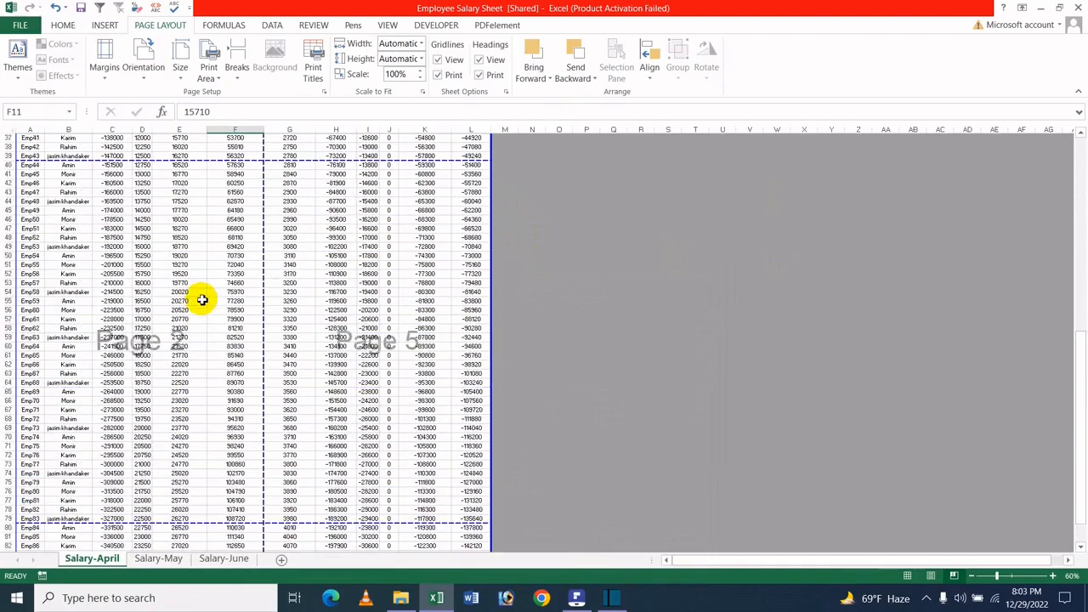
{"action": "scroll", "coordinate": [212, 281], "scroll_direction": "up", "scroll_amount": 1}
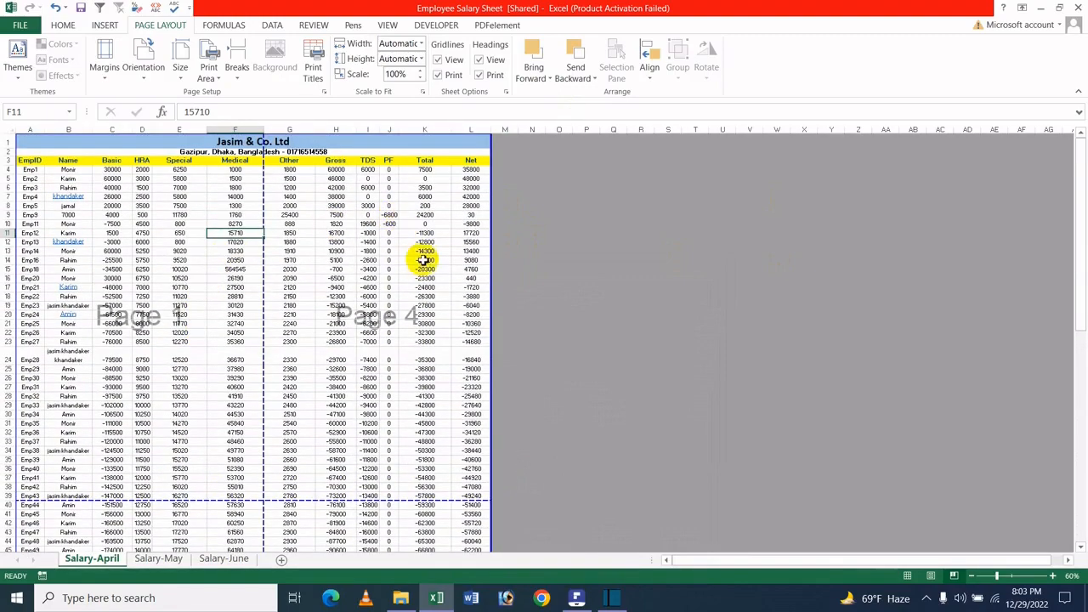
{"action": "scroll", "coordinate": [396, 239], "scroll_direction": "down", "scroll_amount": 10}
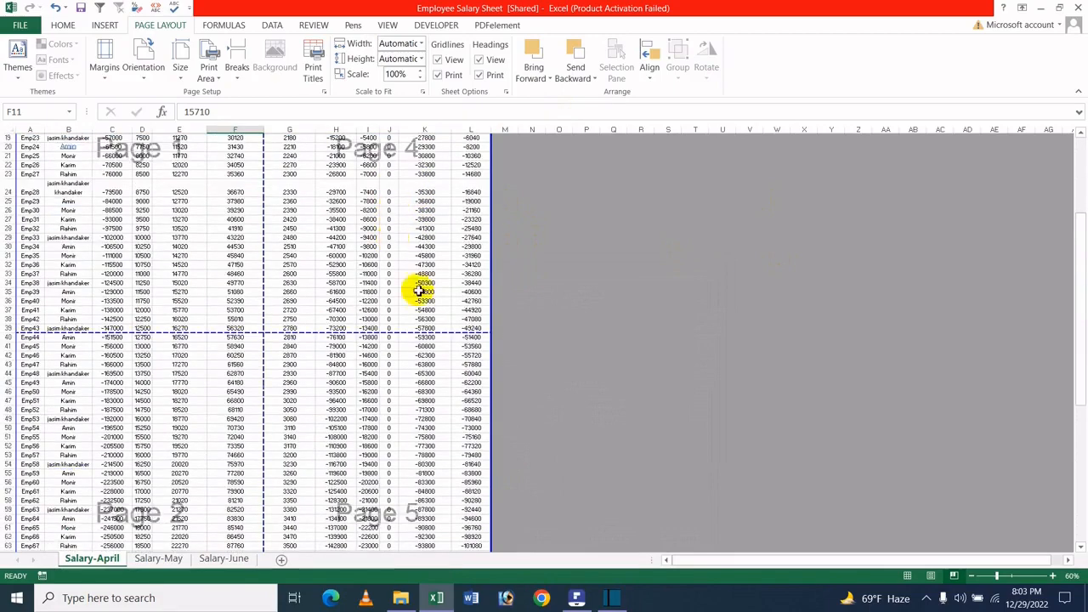
{"action": "scroll", "coordinate": [12, 169], "scroll_direction": "up", "scroll_amount": 10}
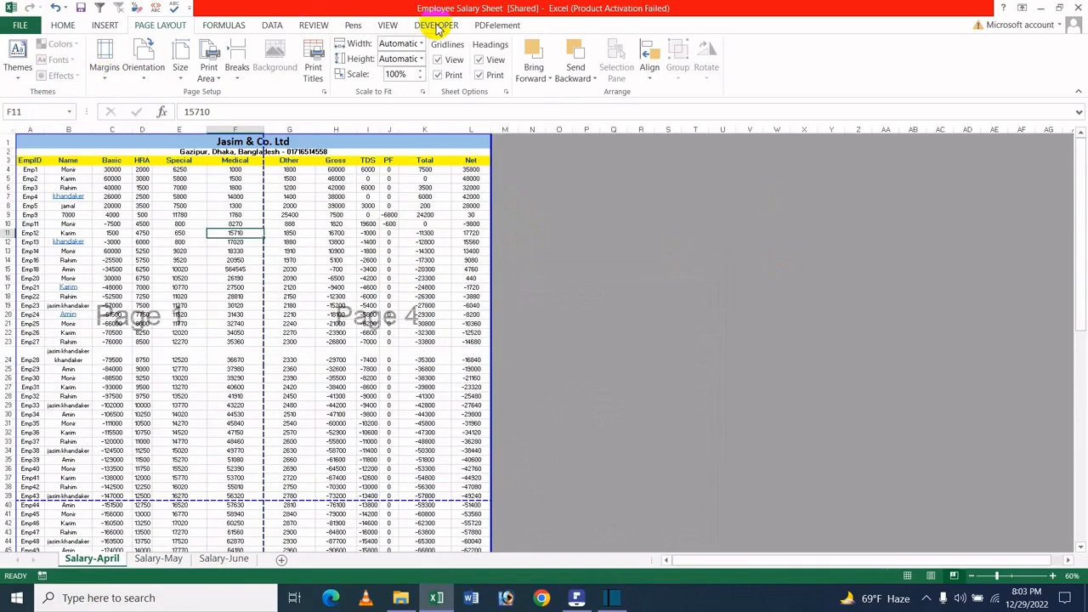
Step: Set the page order to Over, then down
{"action": "left_click", "coordinate": [314, 68]}
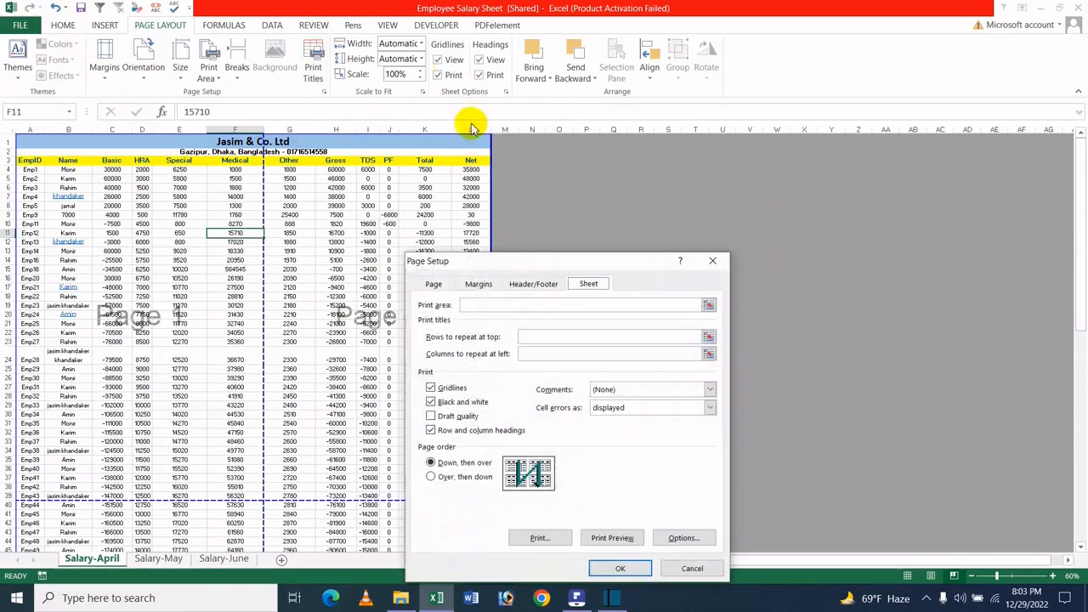
{"action": "left_click", "coordinate": [617, 569]}
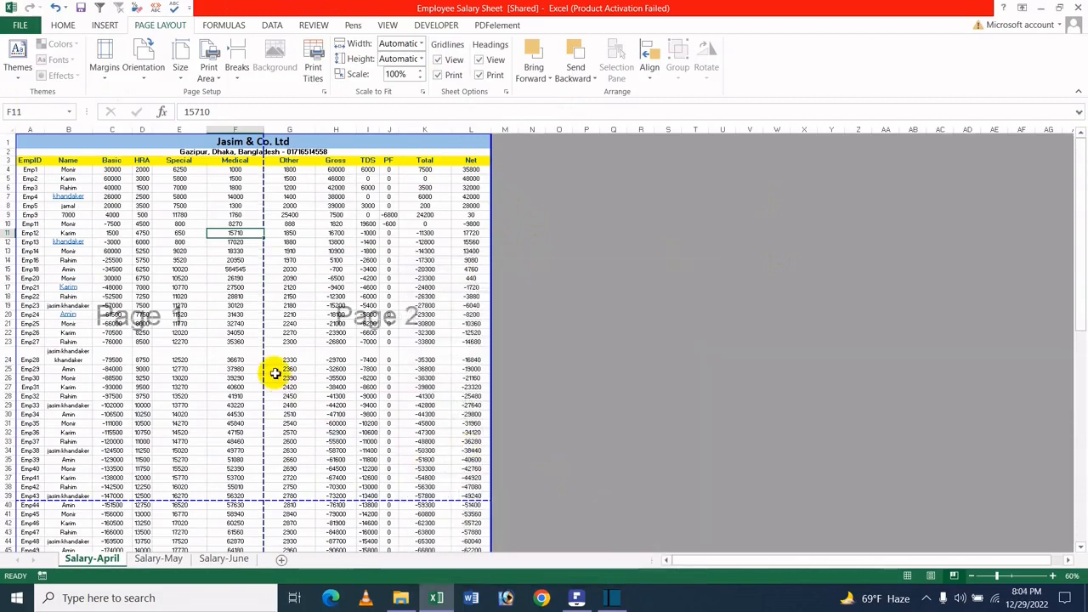
Step: Examine the page numbering across and down the sheet, from the first page to the total row
{"action": "left_click", "coordinate": [365, 305]}
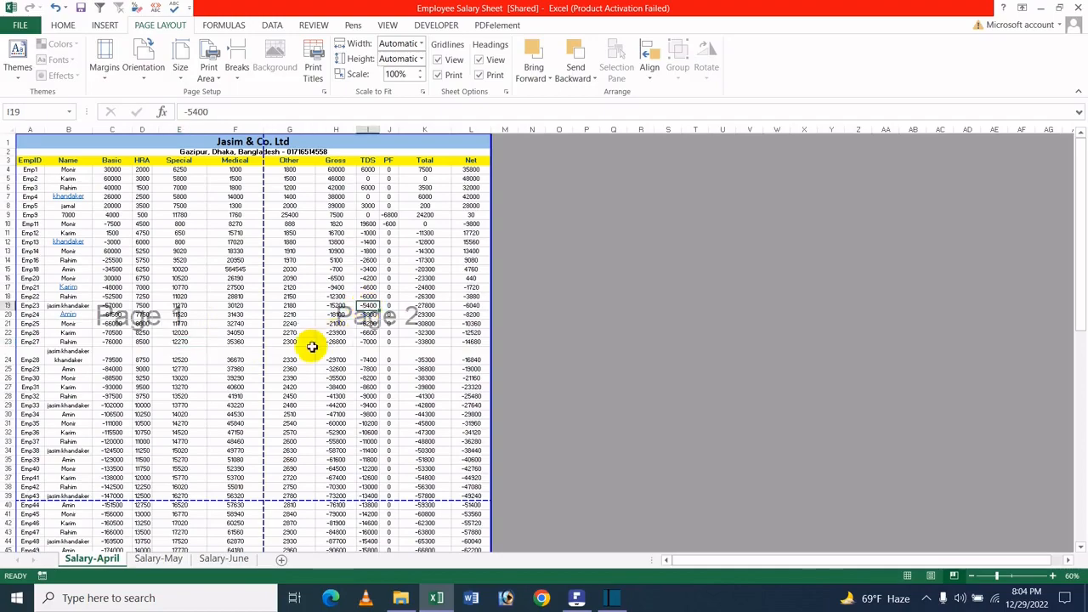
{"action": "scroll", "coordinate": [311, 345], "scroll_direction": "down", "scroll_amount": 8}
{"action": "left_click", "coordinate": [367, 391]}
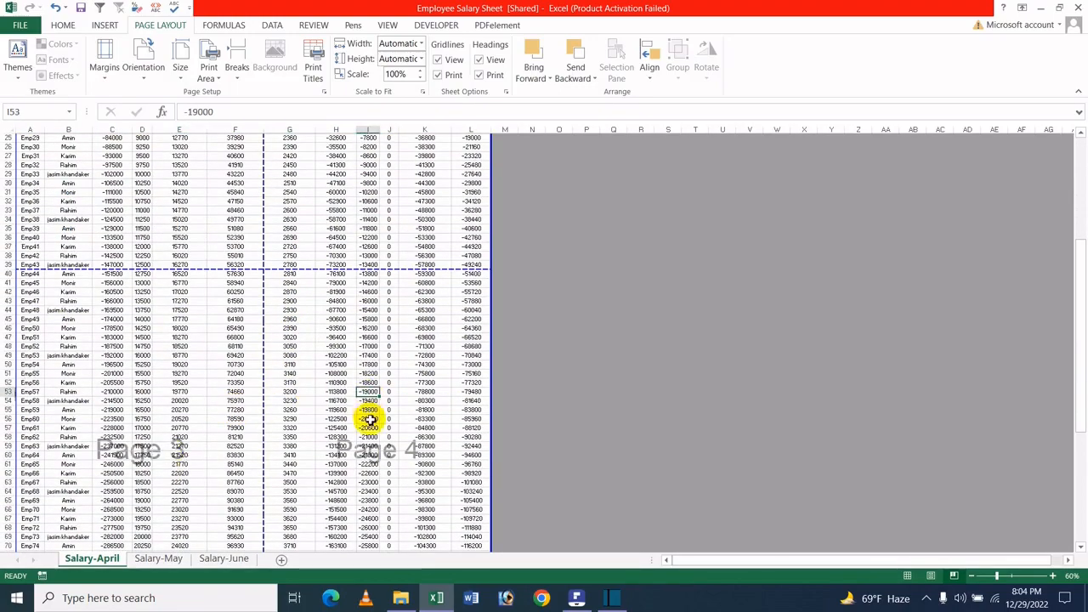
{"action": "scroll", "coordinate": [369, 417], "scroll_direction": "down", "scroll_amount": 7}
{"action": "scroll", "coordinate": [372, 428], "scroll_direction": "down", "scroll_amount": 3}
{"action": "left_click", "coordinate": [242, 427]}
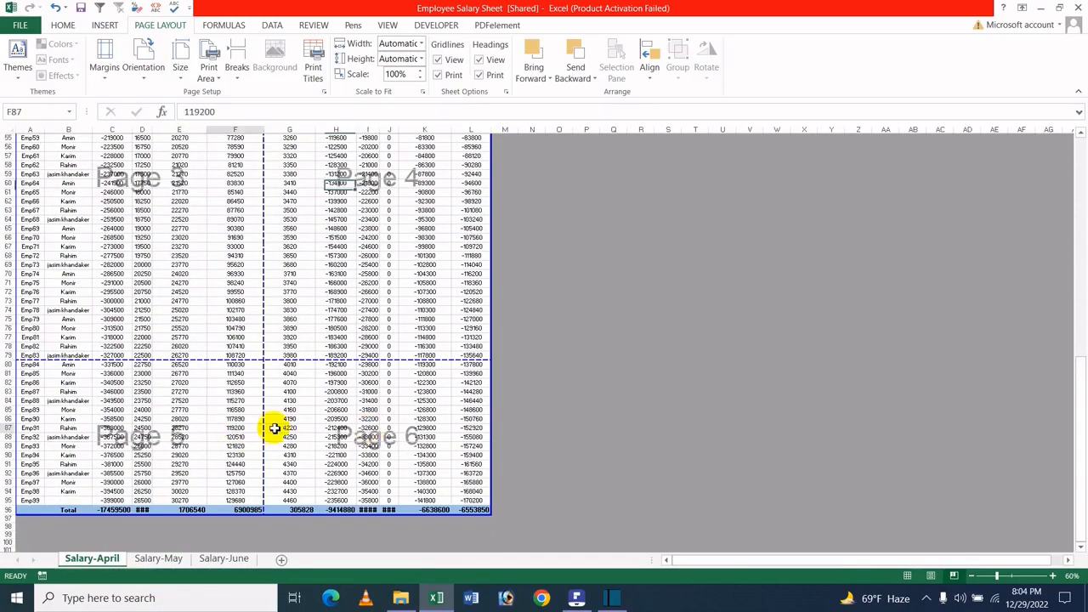
{"action": "left_click", "coordinate": [369, 428]}
{"action": "scroll", "coordinate": [294, 459], "scroll_direction": "up", "scroll_amount": 10}
{"action": "scroll", "coordinate": [284, 408], "scroll_direction": "up", "scroll_amount": 2}
{"action": "scroll", "coordinate": [353, 43], "scroll_direction": "up", "scroll_amount": 2}
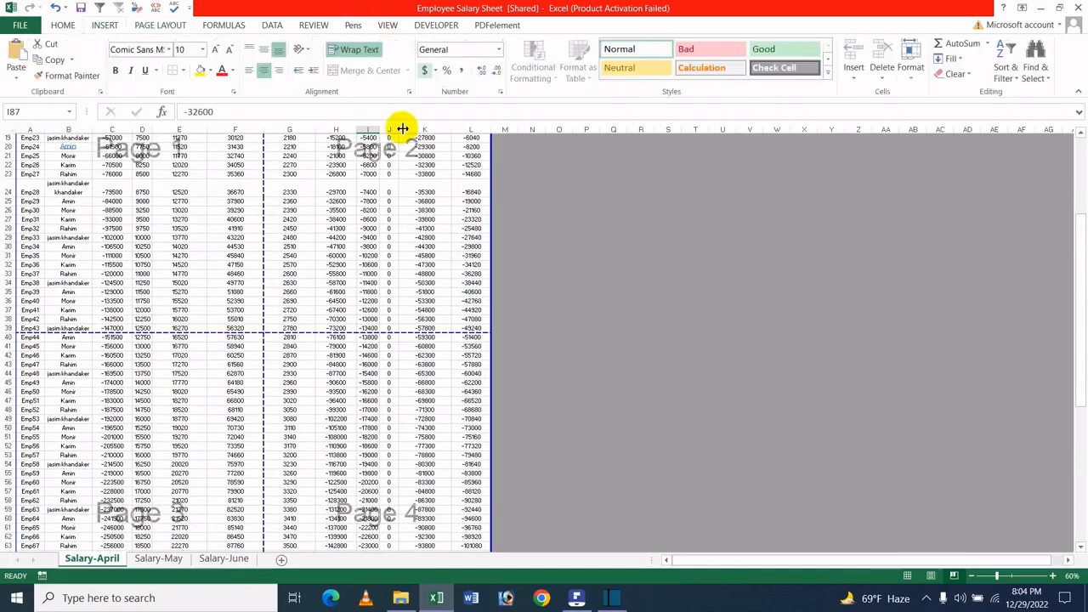
{"action": "scroll", "coordinate": [347, 46], "scroll_direction": "down", "scroll_amount": 3}
{"action": "scroll", "coordinate": [352, 43], "scroll_direction": "up", "scroll_amount": 1}
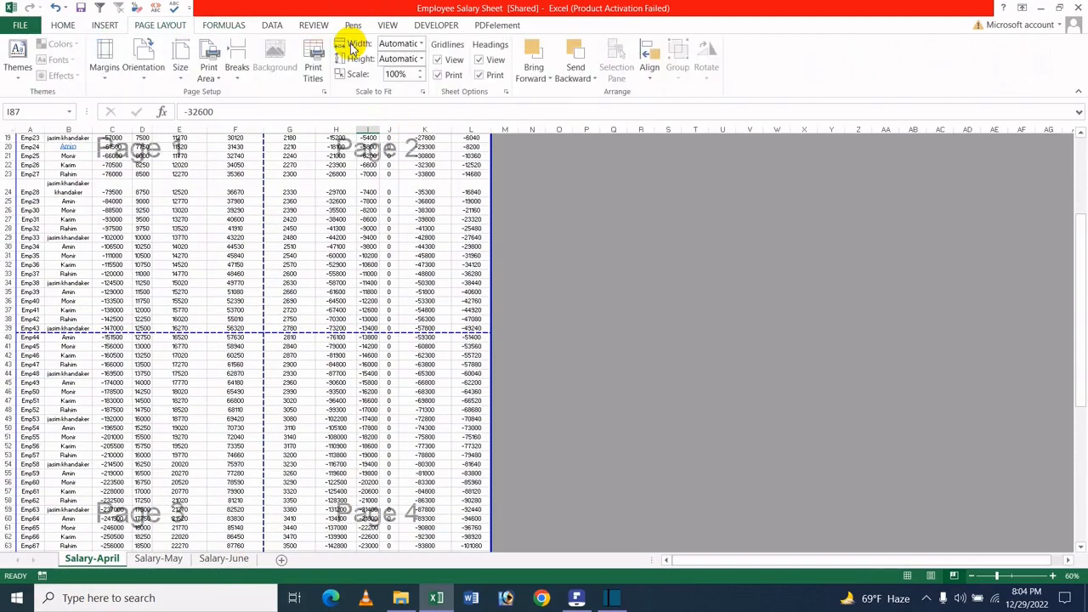
Step: Set the page order to Down, then over, and check the page numbering through the whole sheet
{"action": "left_click", "coordinate": [311, 75]}
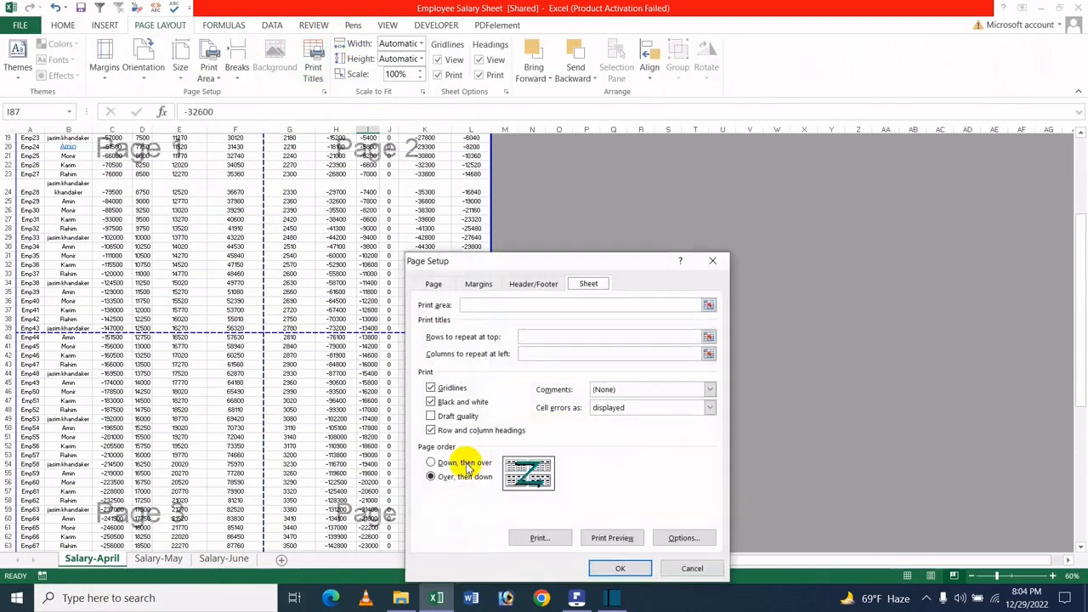
{"action": "left_click", "coordinate": [444, 465]}
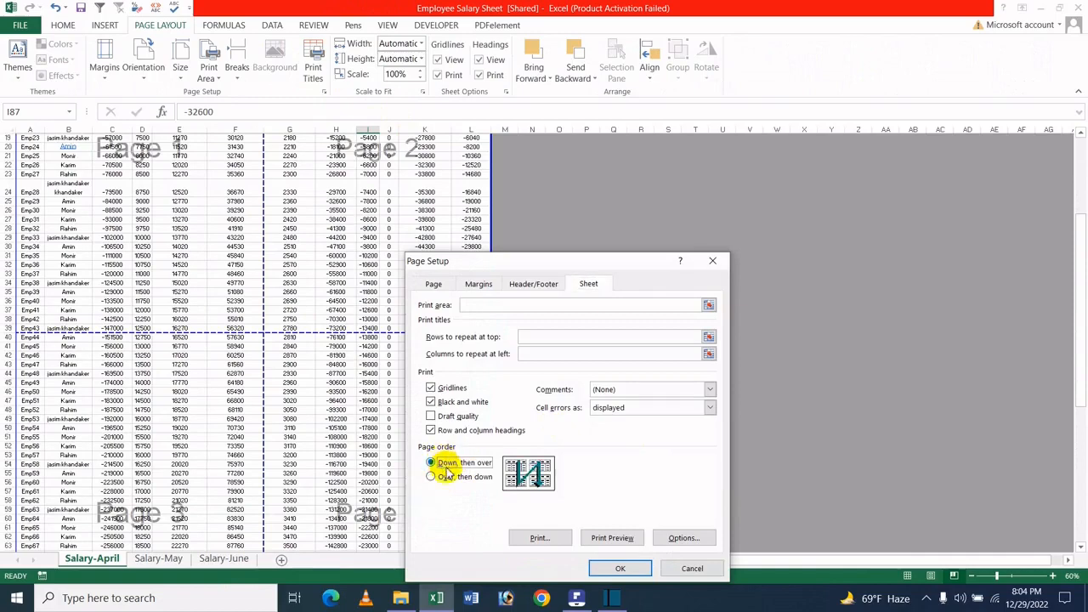
{"action": "left_click", "coordinate": [620, 569]}
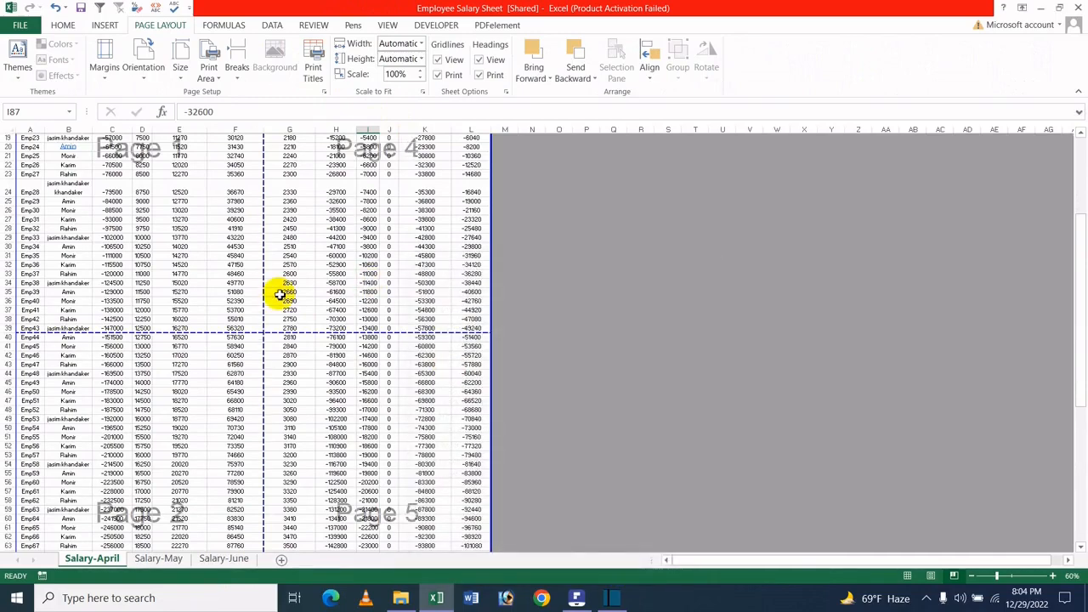
{"action": "scroll", "coordinate": [282, 294], "scroll_direction": "up", "scroll_amount": 2}
{"action": "scroll", "coordinate": [170, 402], "scroll_direction": "down", "scroll_amount": 8}
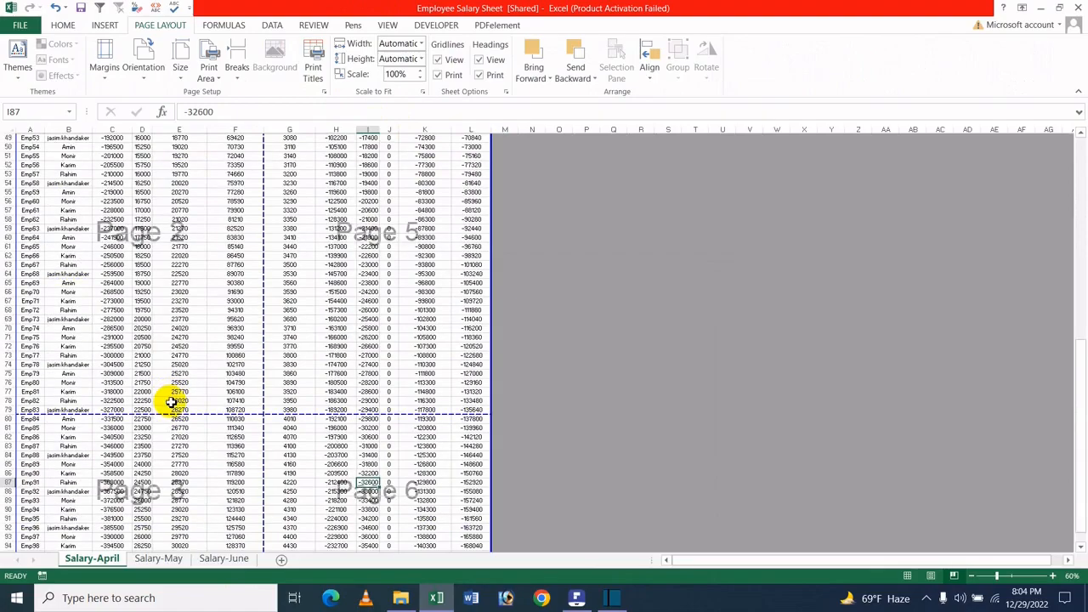
{"action": "scroll", "coordinate": [171, 402], "scroll_direction": "down", "scroll_amount": 5}
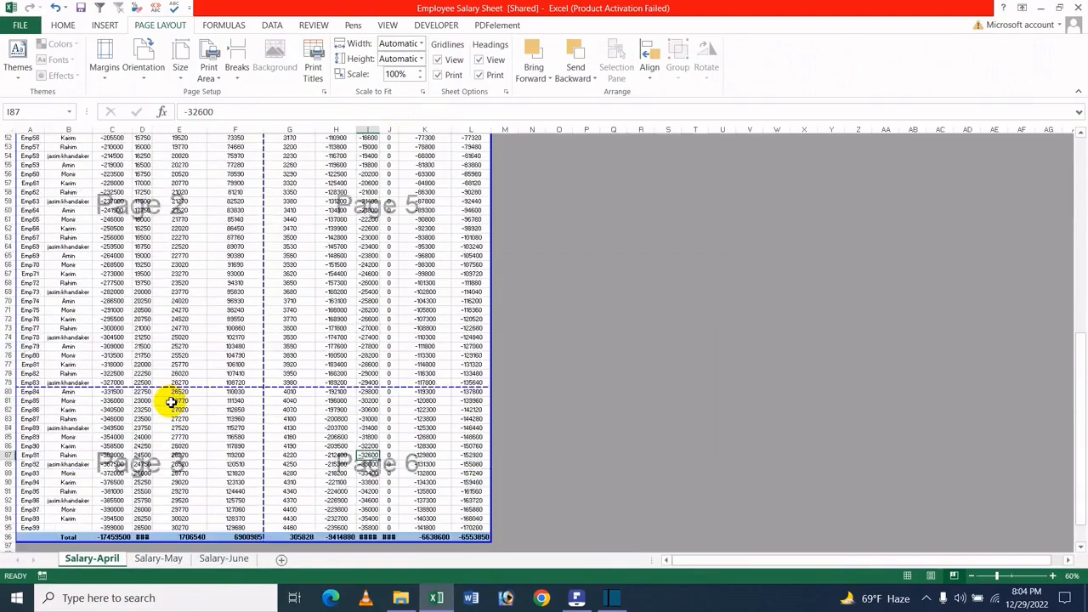
{"action": "scroll", "coordinate": [170, 402], "scroll_direction": "up", "scroll_amount": 15}
{"action": "scroll", "coordinate": [345, 345], "scroll_direction": "down", "scroll_amount": 20}
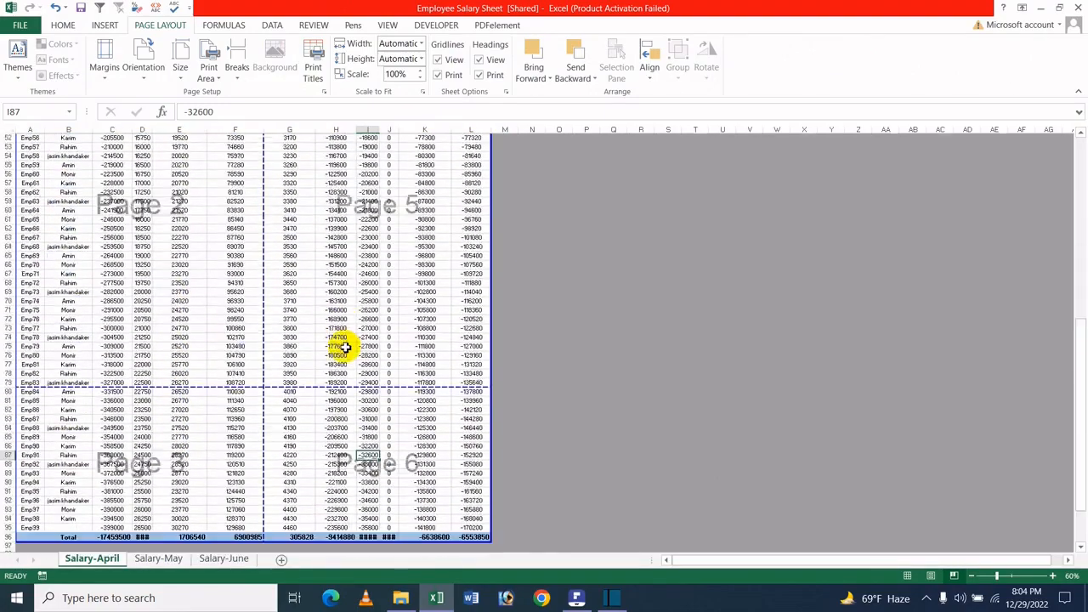
{"action": "scroll", "coordinate": [352, 360], "scroll_direction": "up", "scroll_amount": 6}
{"action": "scroll", "coordinate": [352, 357], "scroll_direction": "up", "scroll_amount": 19}
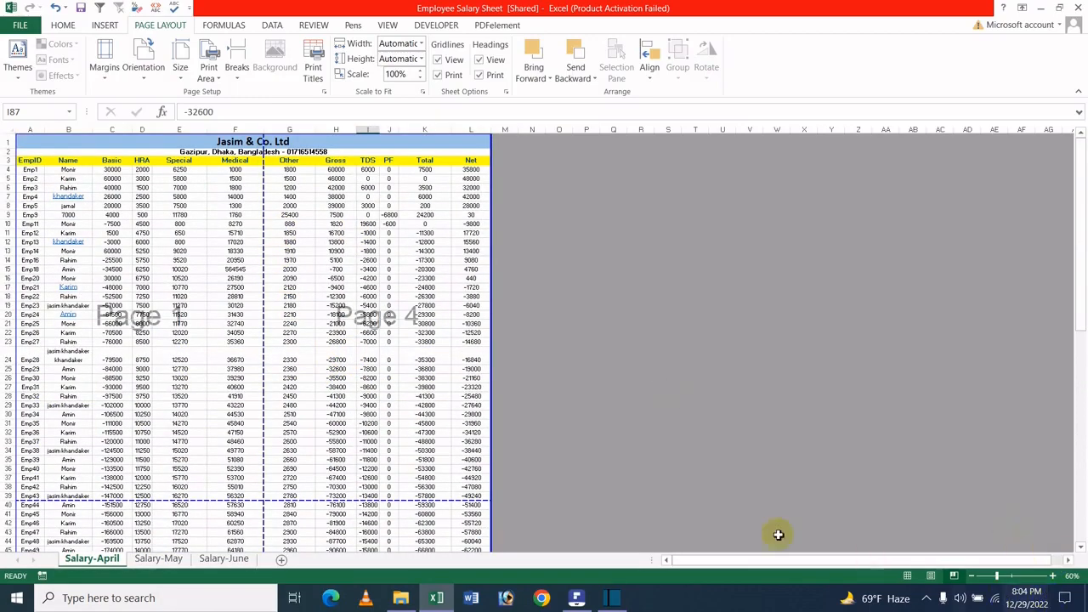
Step: Switch to Wondershare PDFelement, showing the "How To Use Sheet Options In MS Excel - Bangla" document
{"action": "left_click", "coordinate": [617, 601]}
{"action": "left_click", "coordinate": [575, 601]}
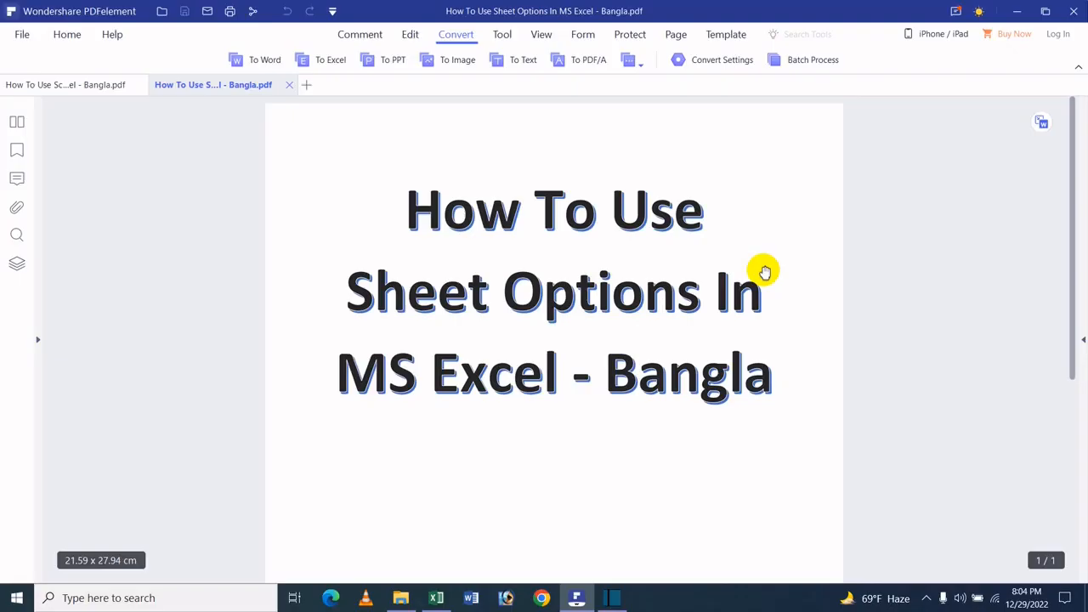